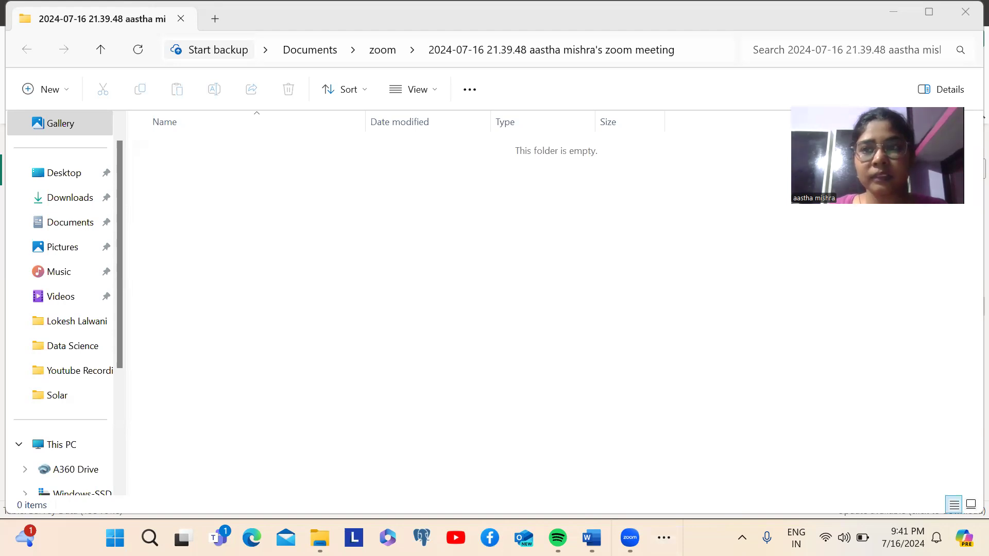
Switch to Power BI Desktop and open the Dataset file's queries for transformation in the Power Query Editor.
key("alt+Tab")
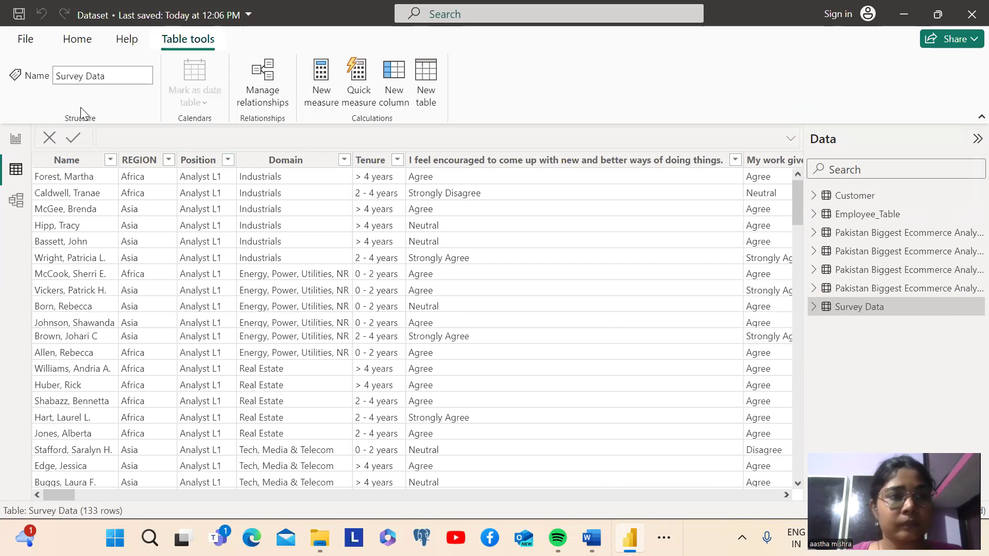
left_click(74, 43)
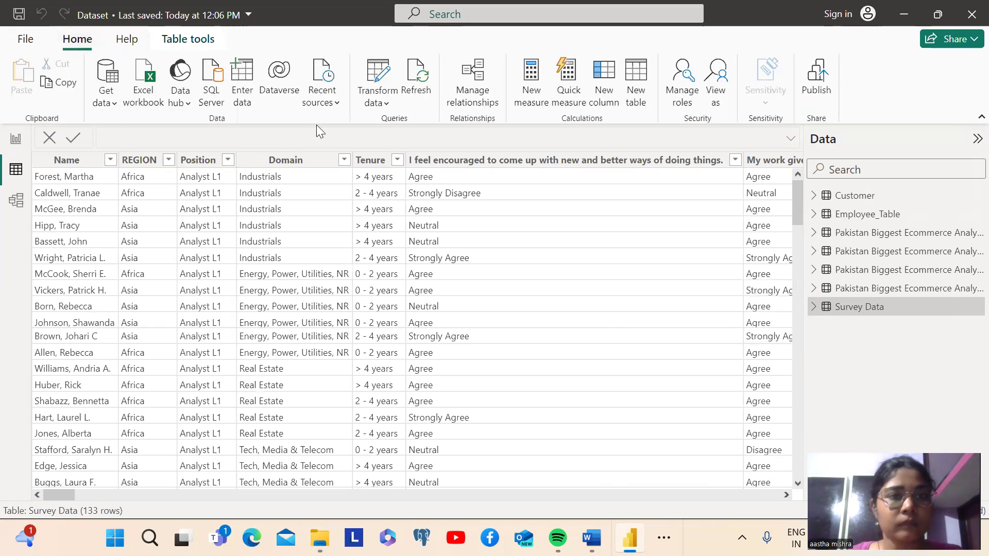
left_click(386, 102)
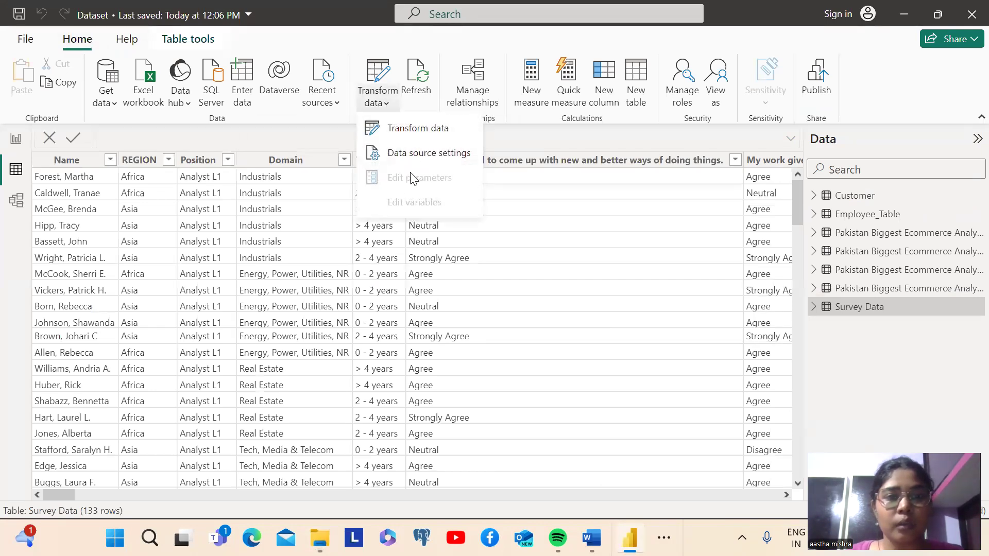
left_click(407, 129)
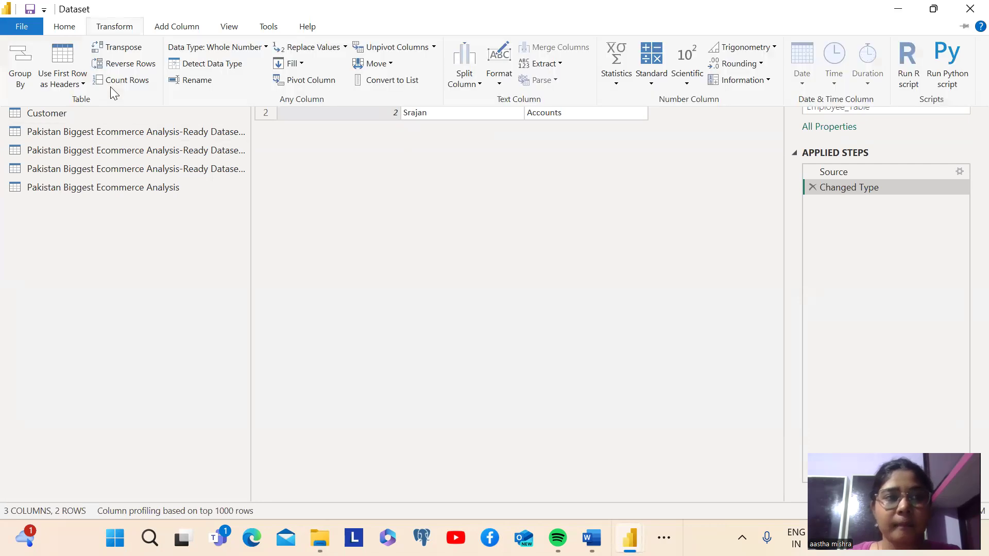
Import Sheet1 of the Fill Data Excel workbook as a new query.
left_click(73, 28)
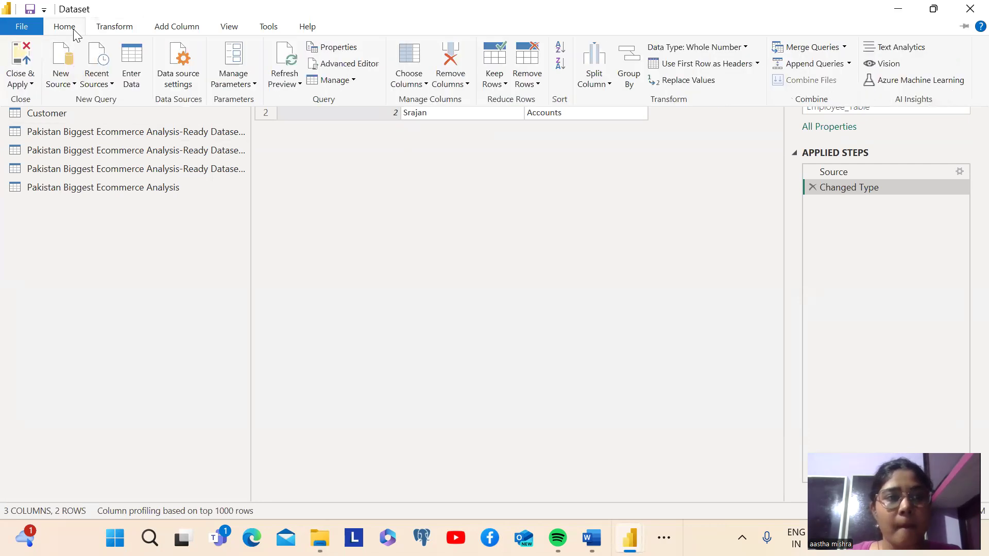
left_click(61, 72)
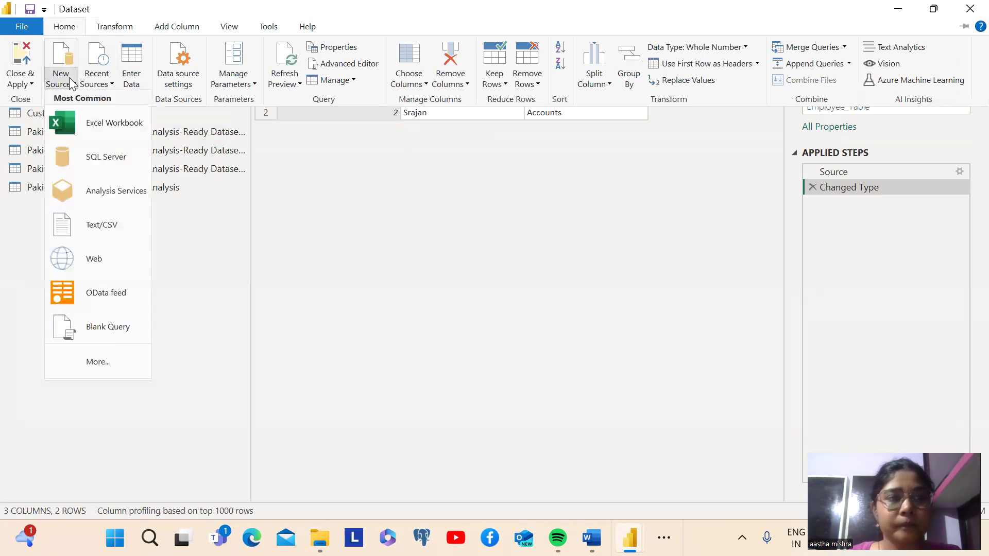
left_click(91, 120)
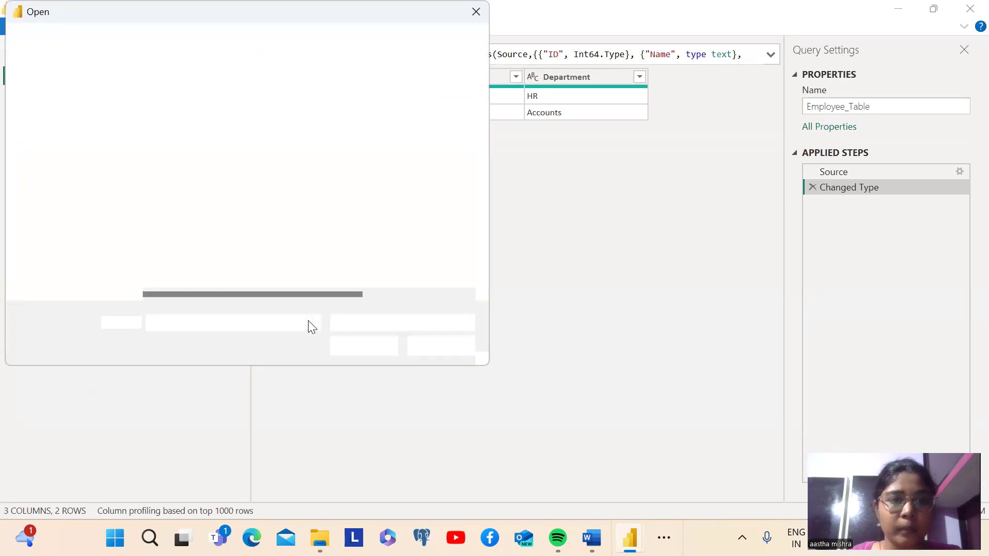
left_click(186, 150)
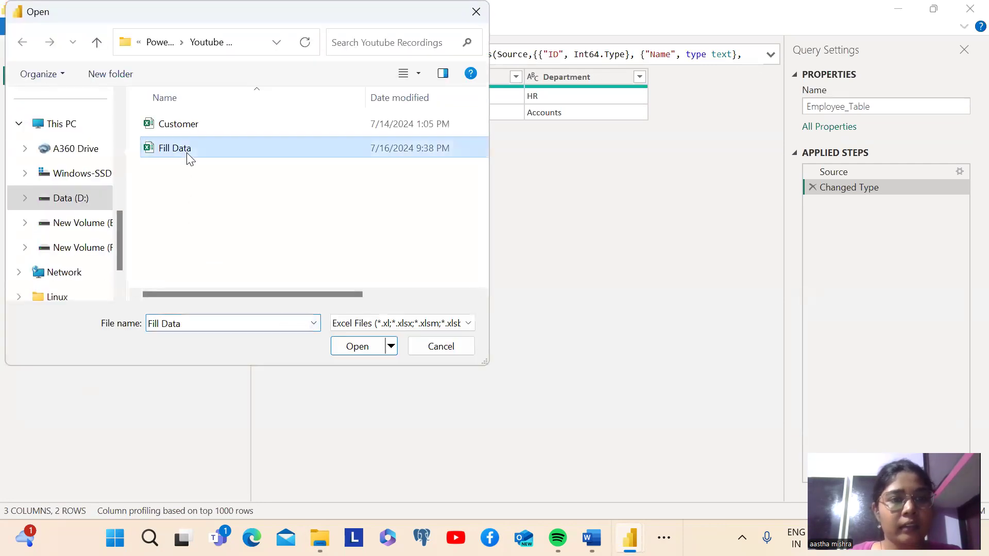
left_click(344, 347)
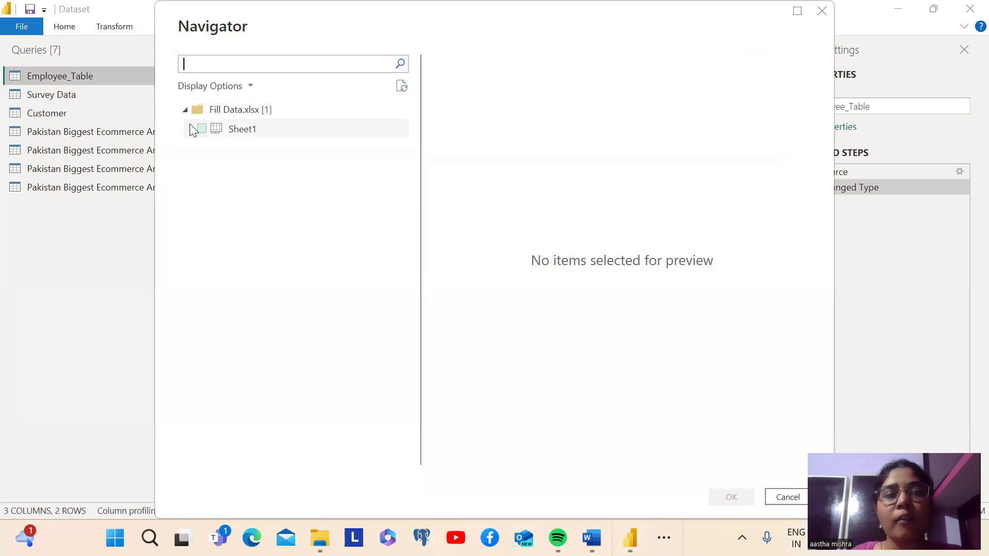
left_click(202, 128)
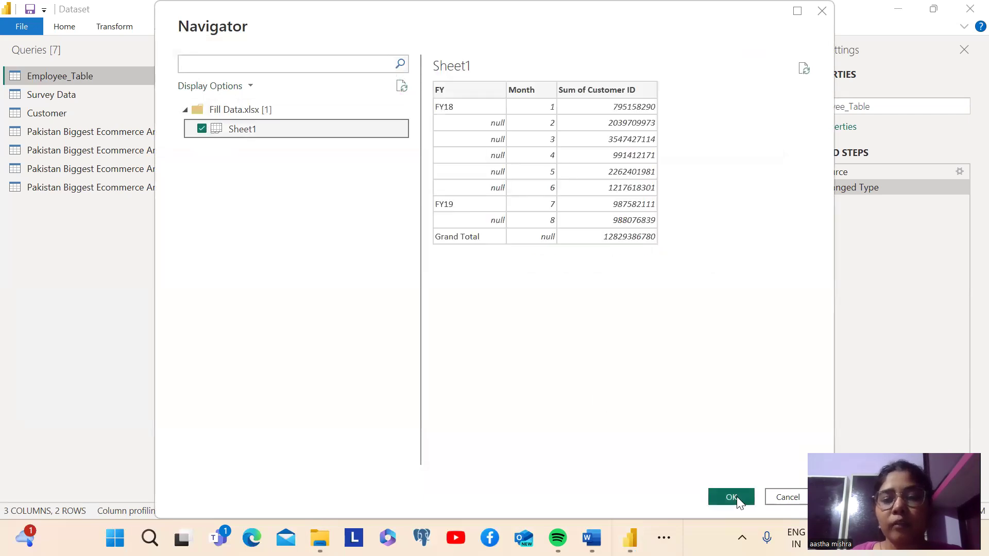
left_click(732, 496)
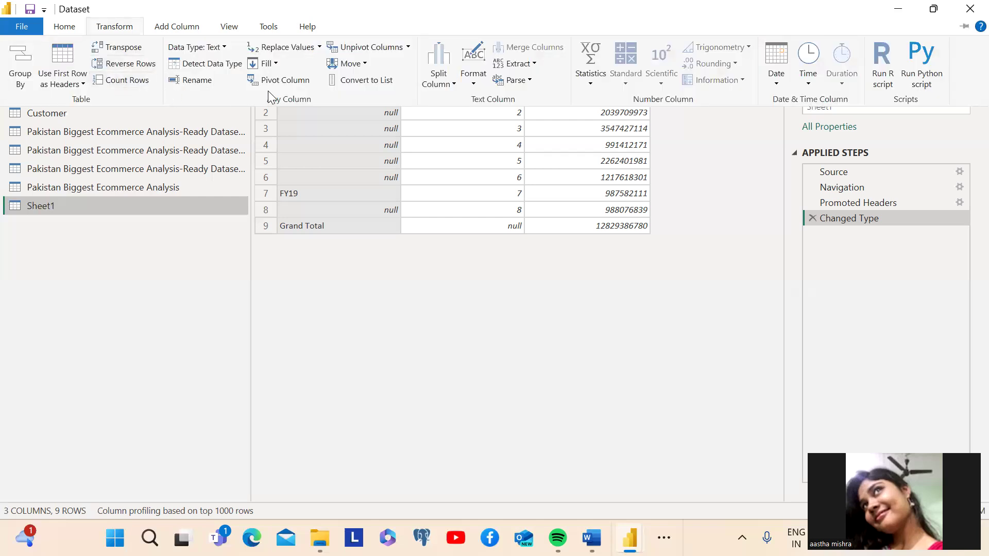
Try filling the null values in Sheet1's FY column downward, and remove the resulting applied step.
left_click(276, 63)
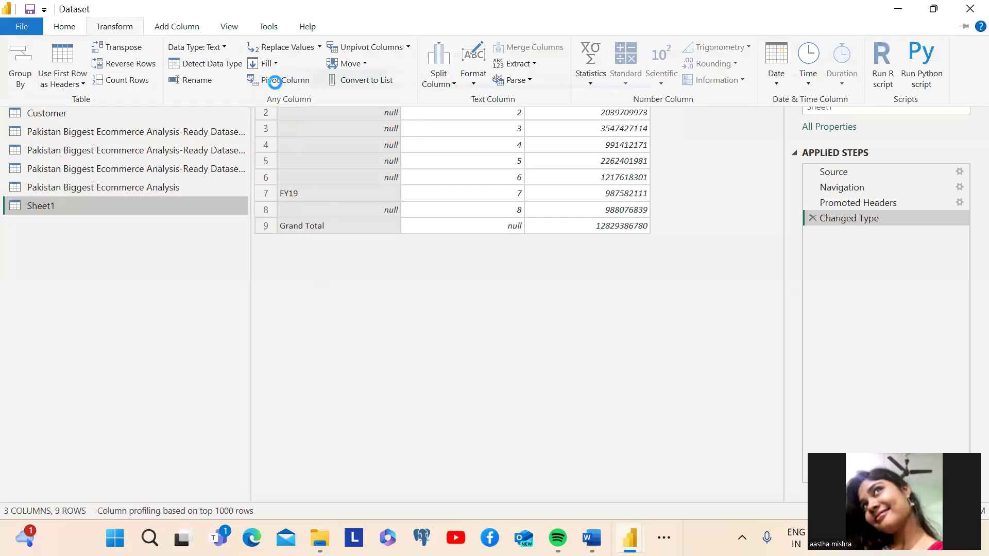
left_click(276, 84)
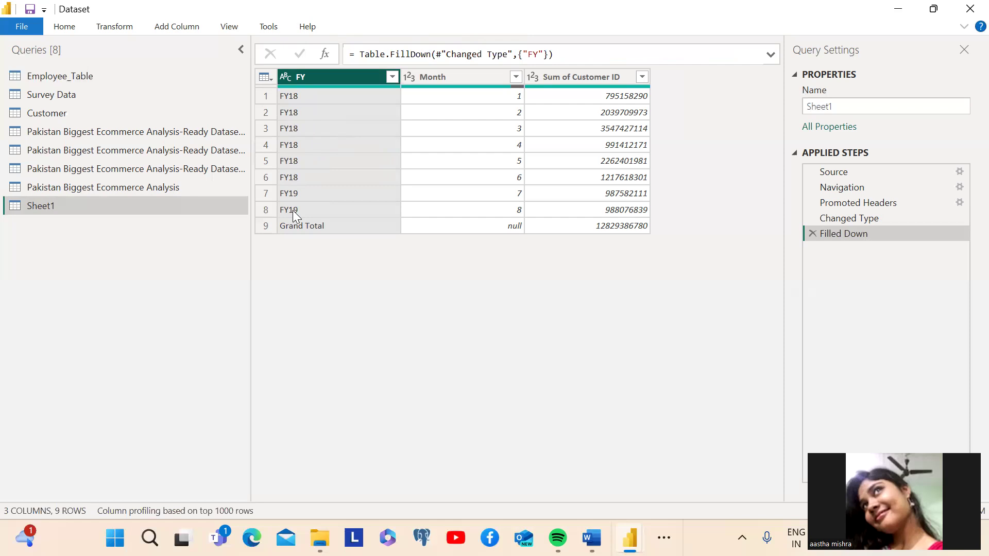
left_click(812, 233)
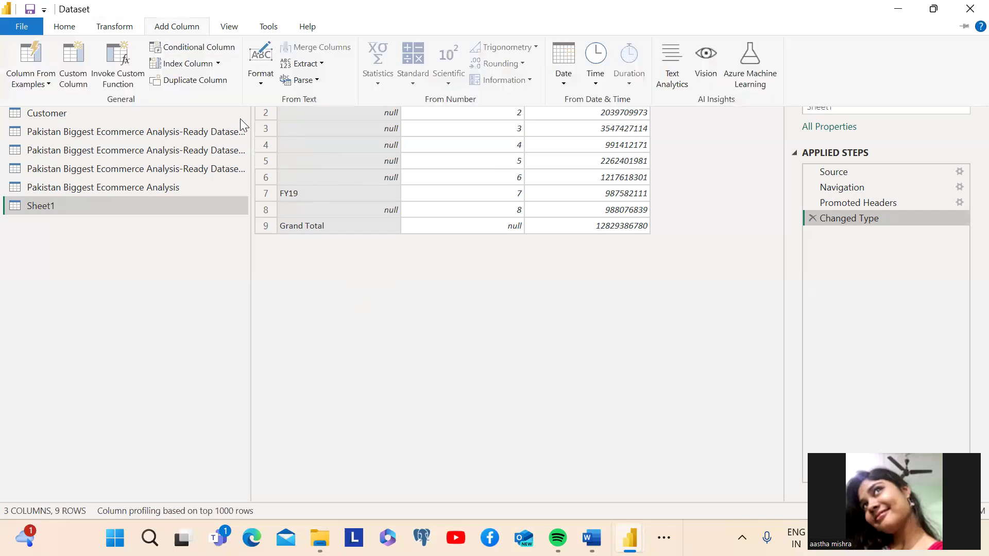
Try filling the null values in Sheet1's FY column upward, and remove the resulting applied step.
left_click(114, 27)
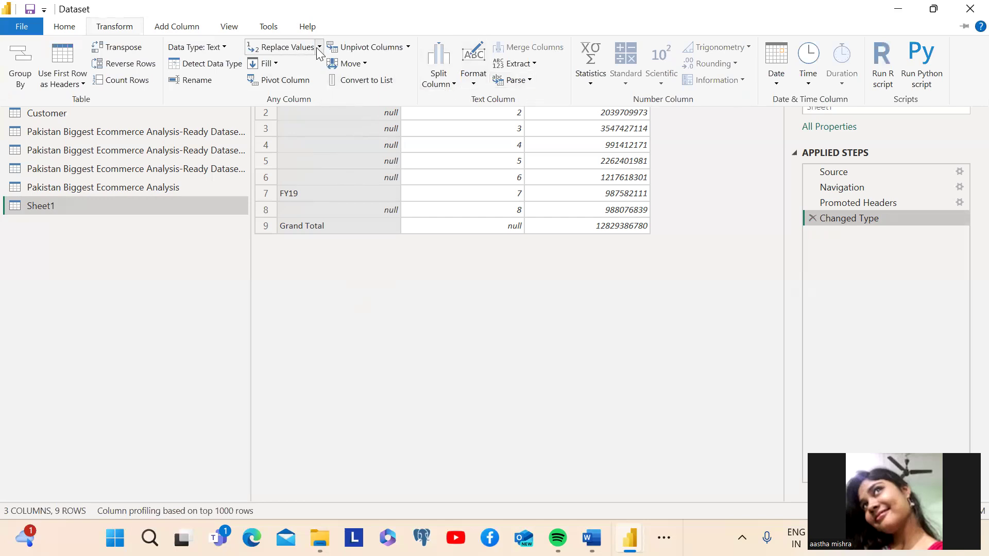
left_click(276, 64)
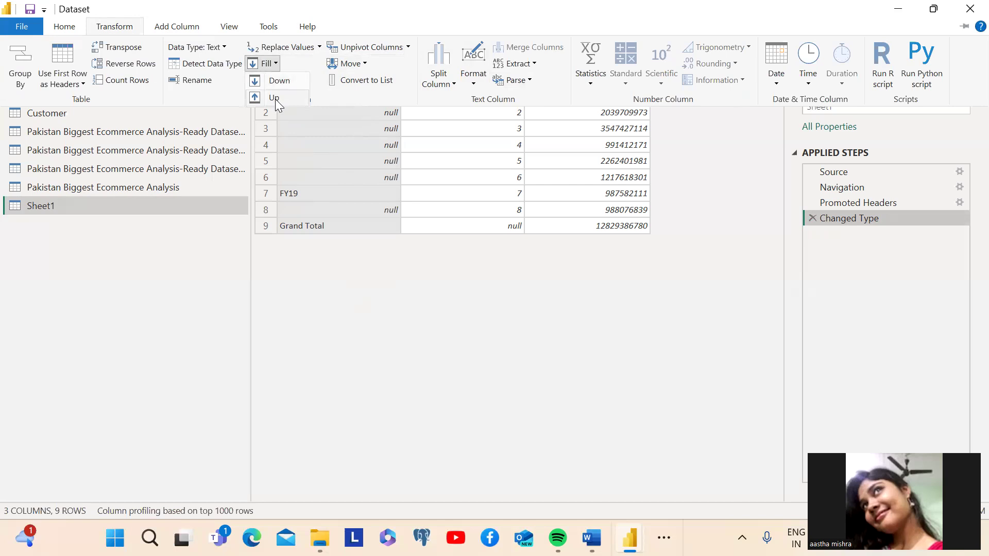
left_click(274, 97)
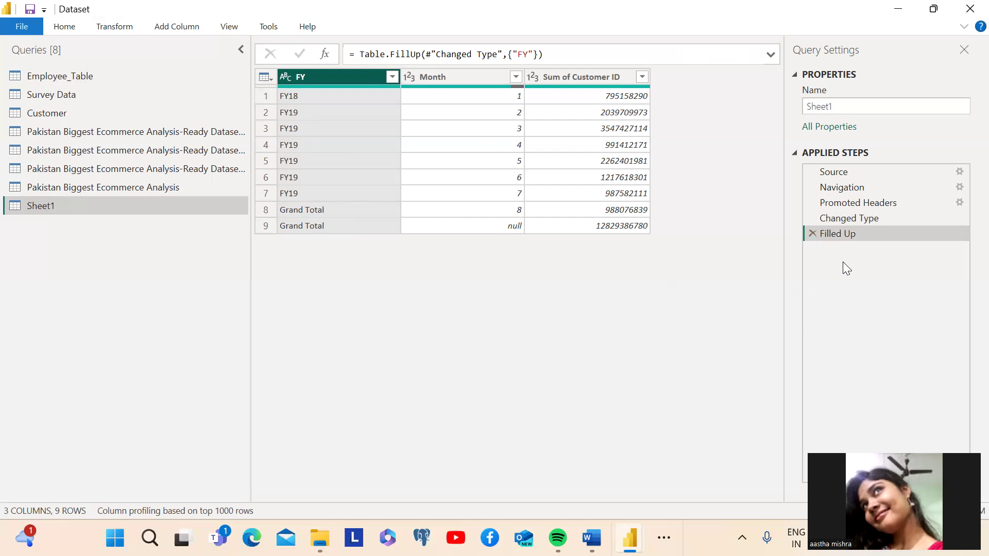
left_click(813, 234)
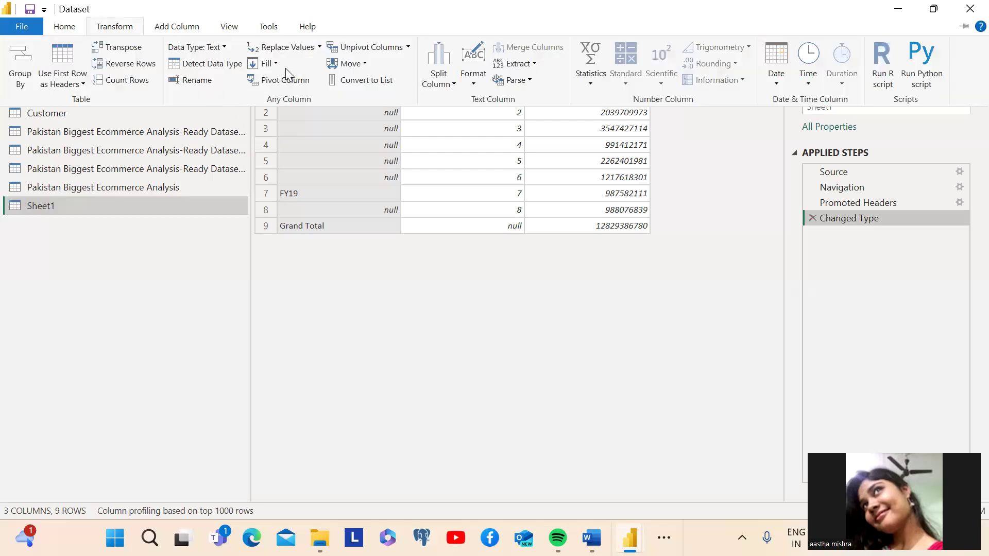
Fill down the null values in the FY column of the Sheet1 query.
left_click(277, 63)
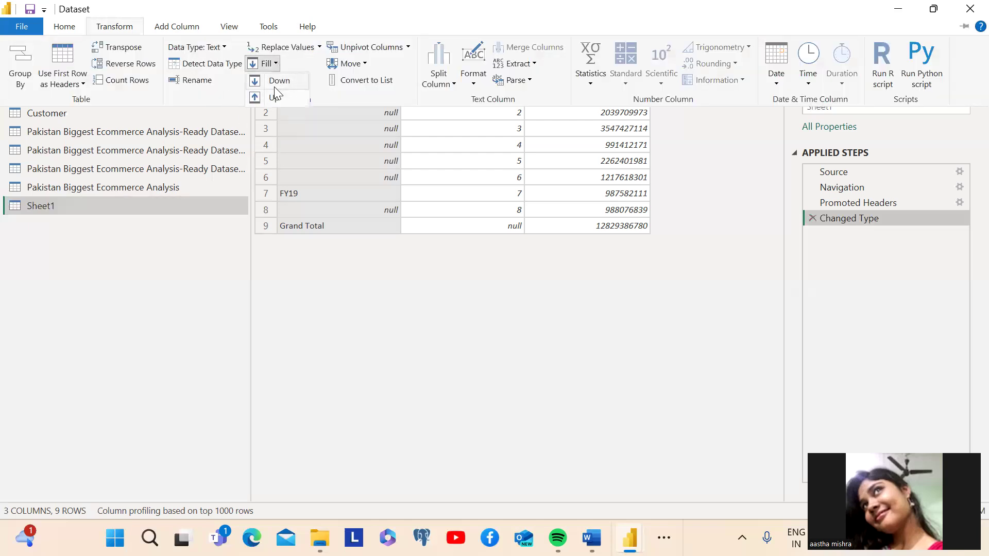
left_click(274, 83)
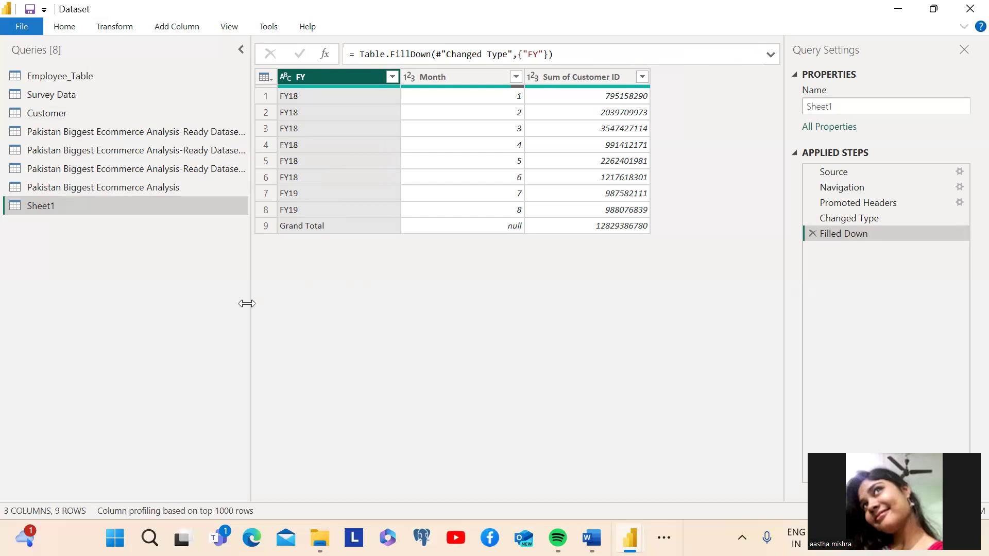
Open the Survey Data query with the queries list collapsed, and examine its employee detail and survey question columns.
left_click(53, 96)
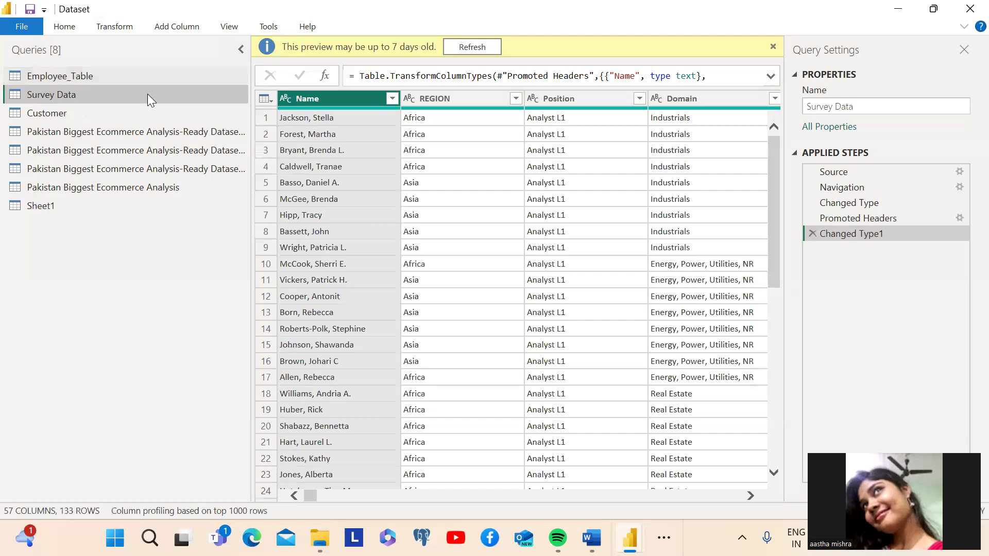
left_click(240, 49)
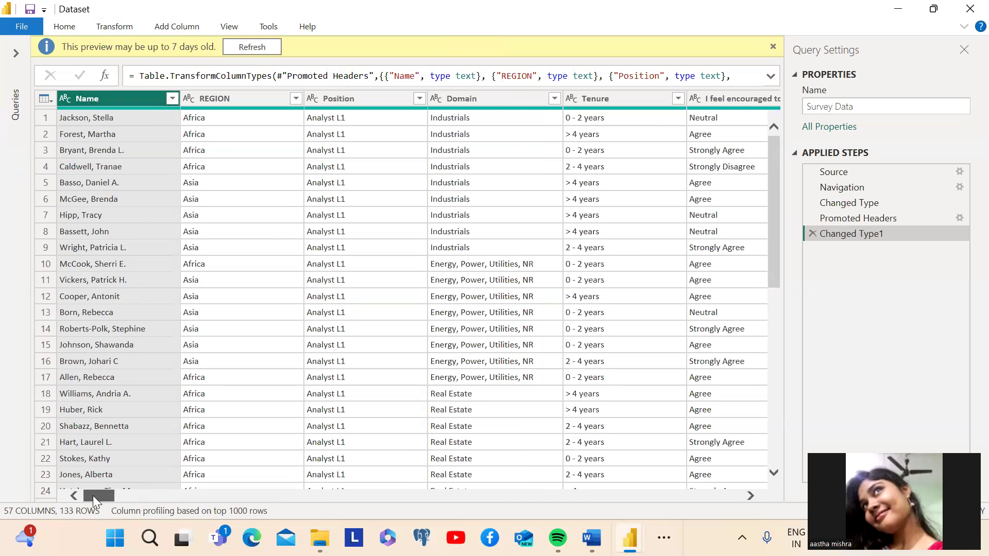
left_click_drag(93, 495, 116, 488)
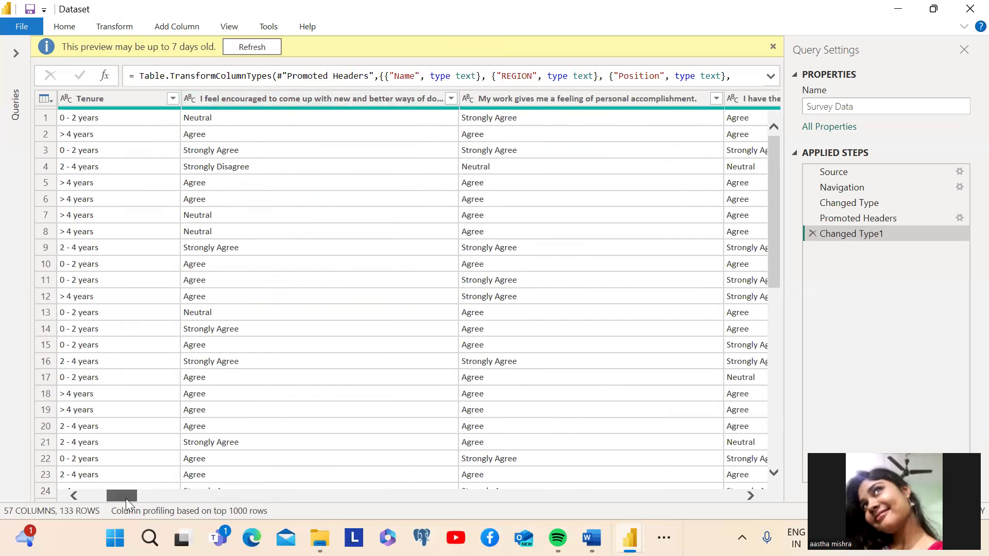
left_click_drag(125, 498, 123, 477)
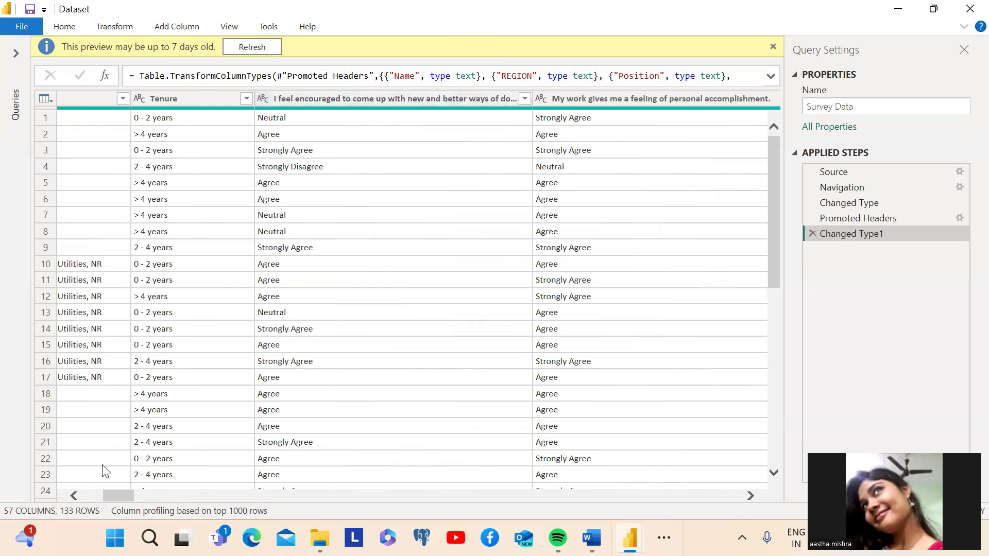
left_click_drag(125, 498, 88, 498)
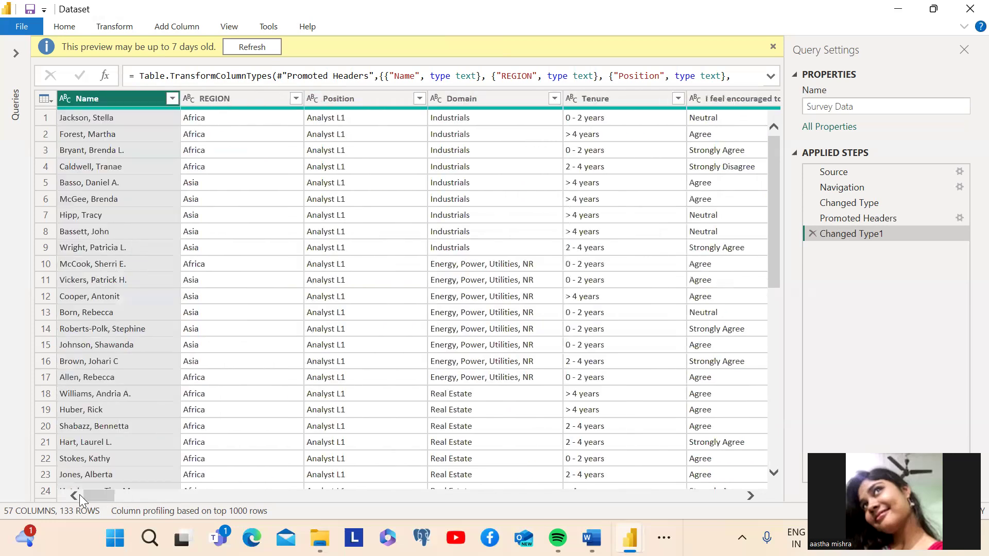
left_click(70, 102)
left_click_drag(92, 493, 139, 488)
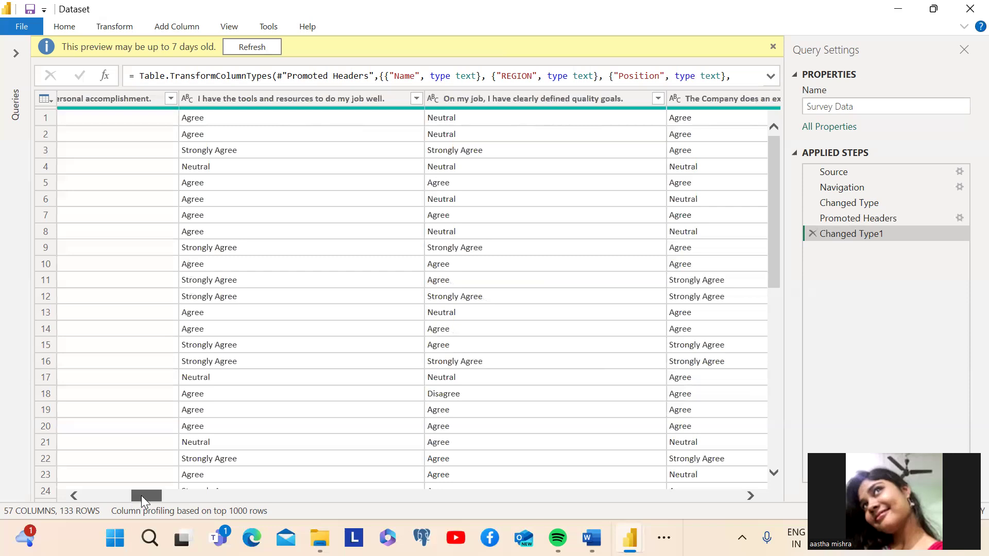
left_click_drag(141, 495, 49, 495)
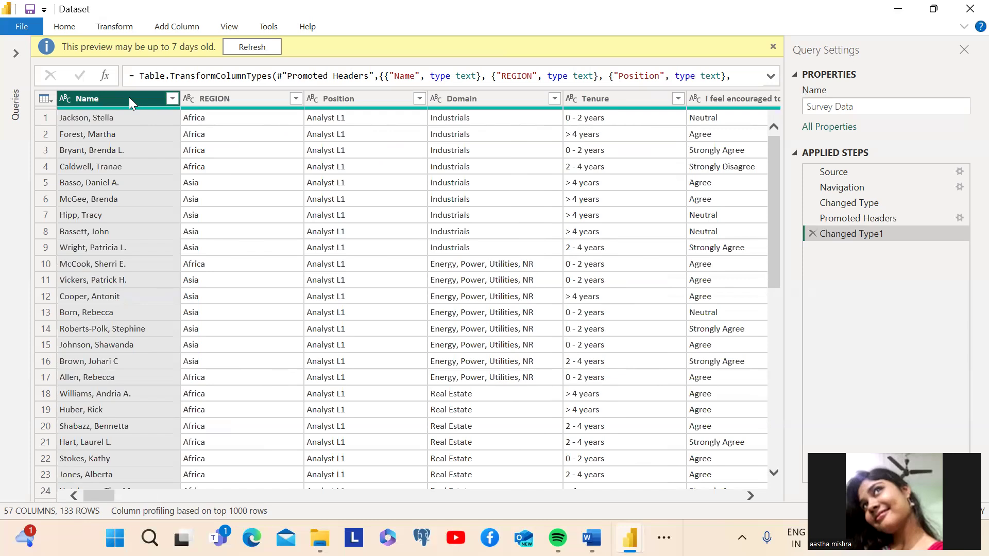
Unpivot all Survey Data columns other than Name, REGION, Position, Domain and Tenure, and review the reshaped table.
key("shift+Right")
key("shift+Right")
key("shift+Right")
key("shift+Right")
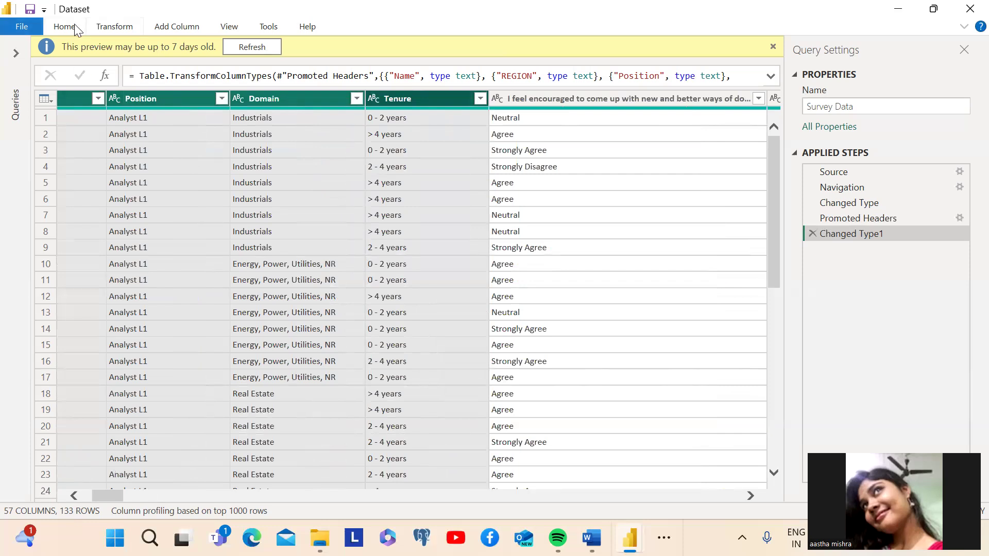
left_click(114, 26)
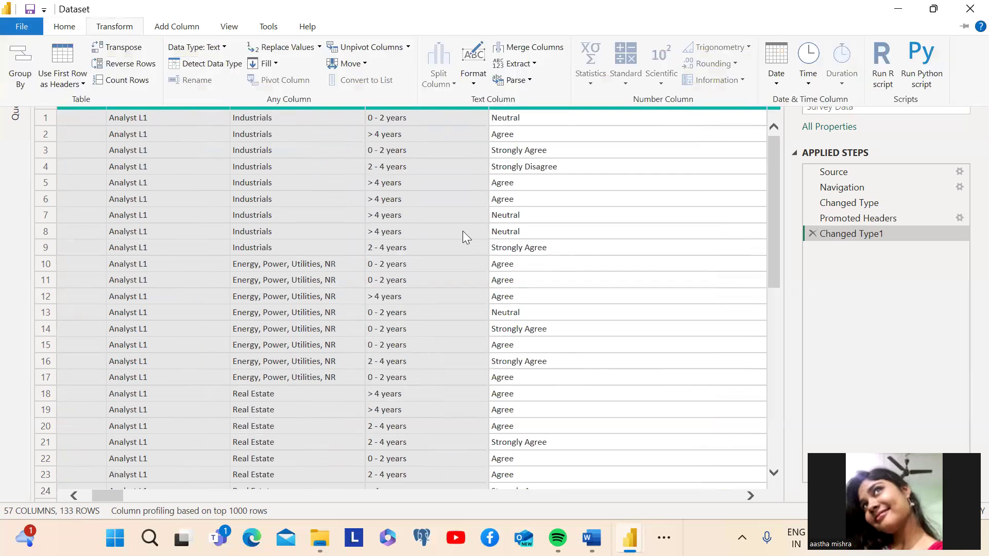
left_click(777, 263)
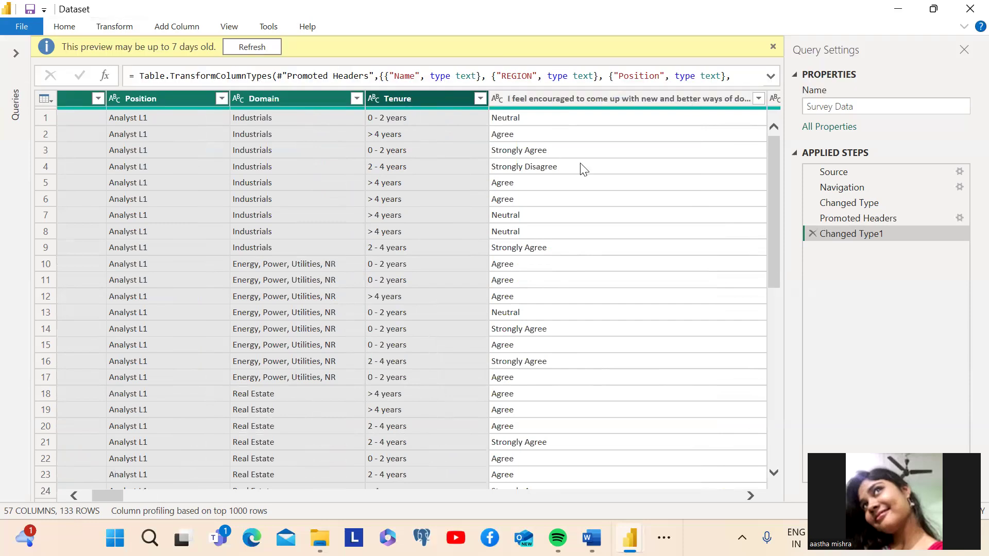
left_click(114, 27)
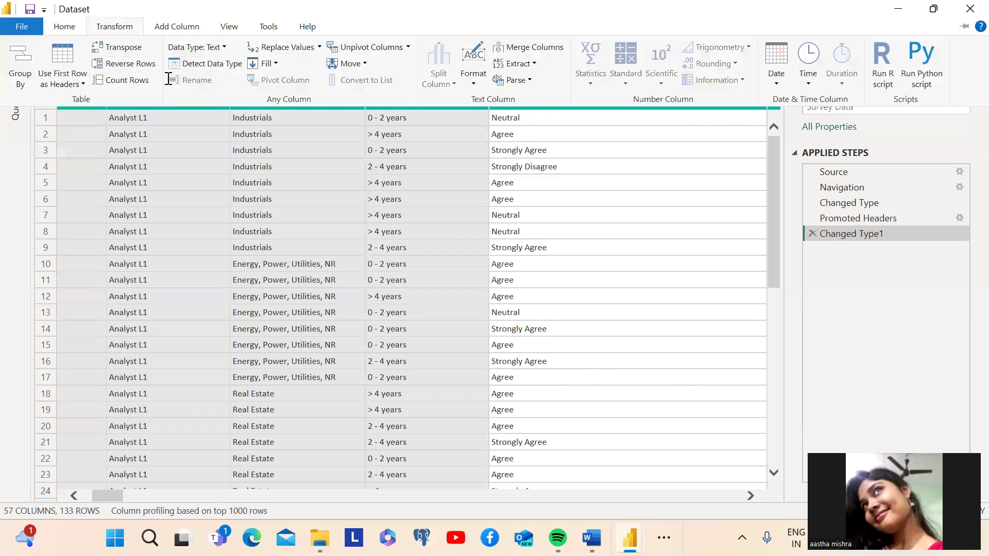
left_click(409, 47)
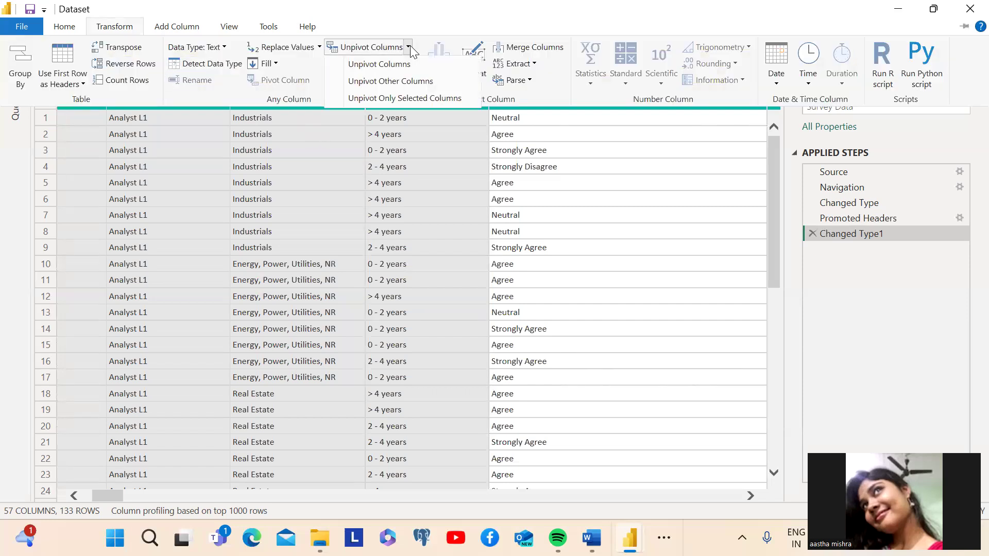
left_click(388, 81)
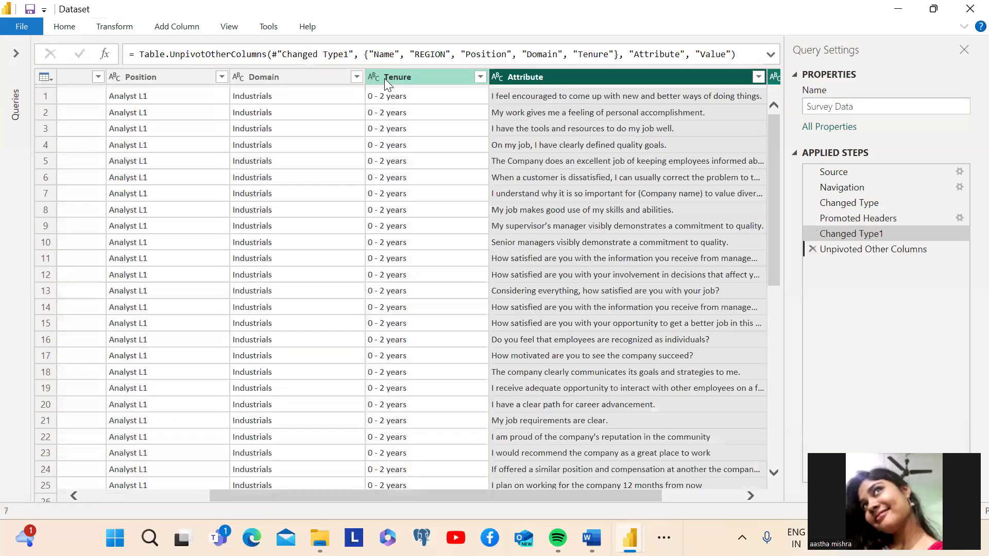
left_click_drag(345, 494, 173, 470)
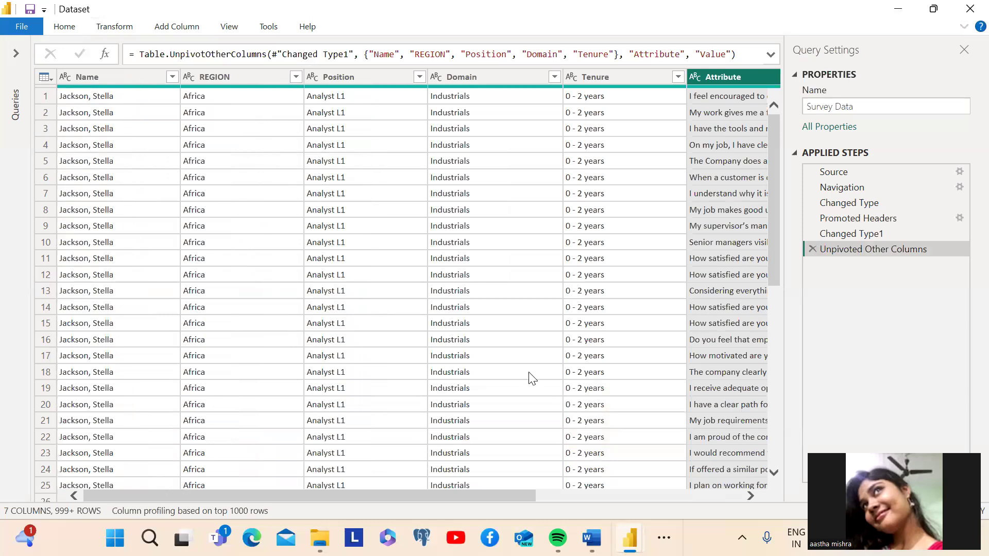
left_click_drag(357, 492, 527, 480)
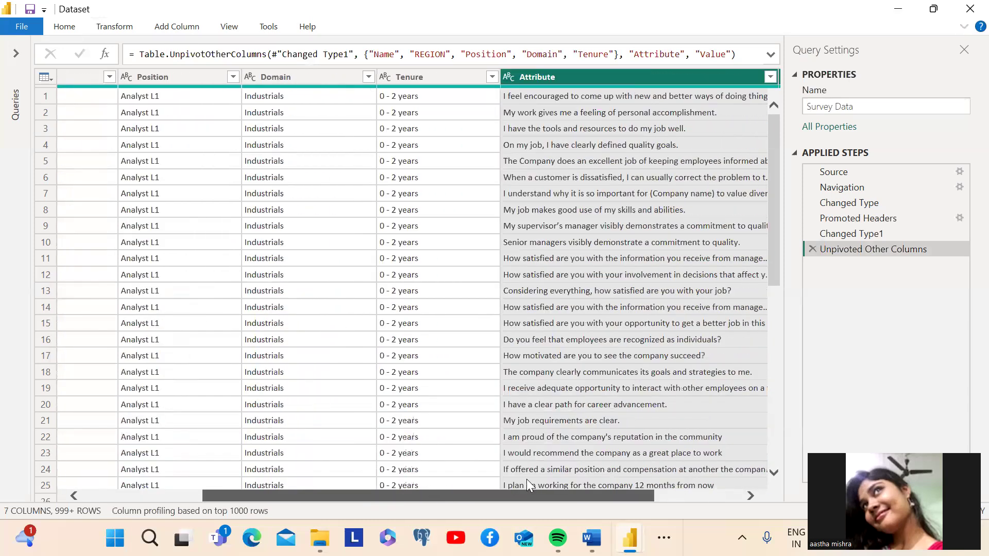
Examine the unpivoted Survey Data table across its columns, from the employee details to the Attribute and Value columns.
left_click_drag(543, 377, 539, 335)
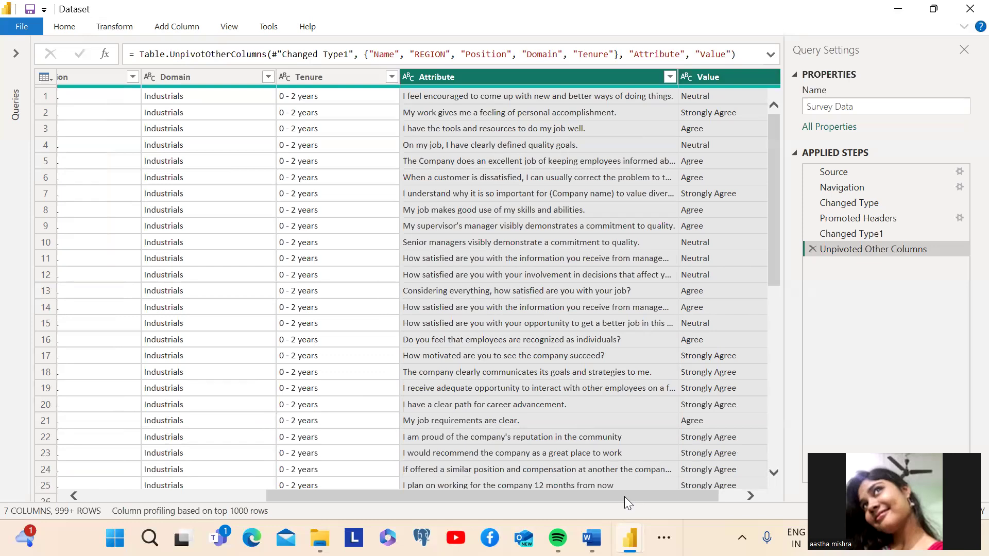
left_click_drag(624, 497, 645, 495)
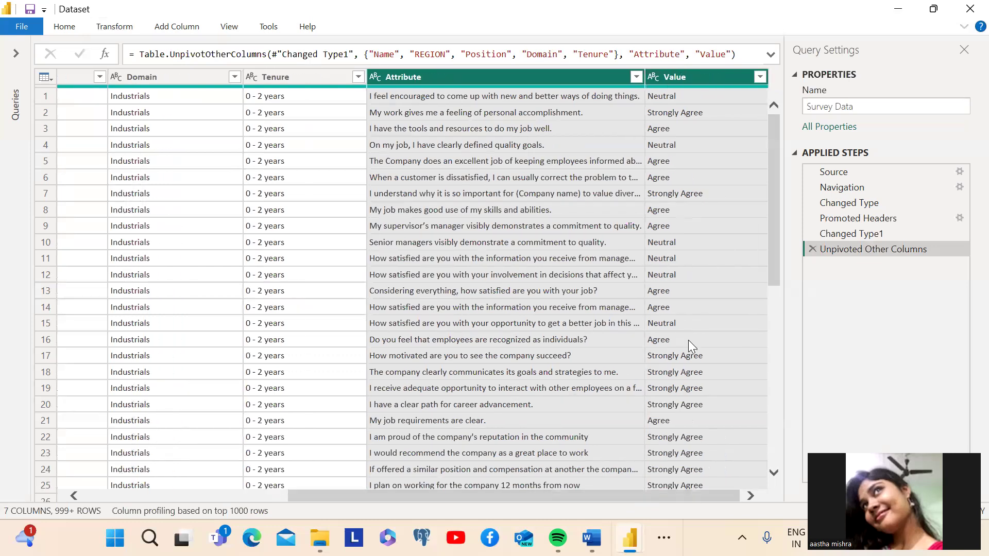
left_click_drag(472, 493, 185, 459)
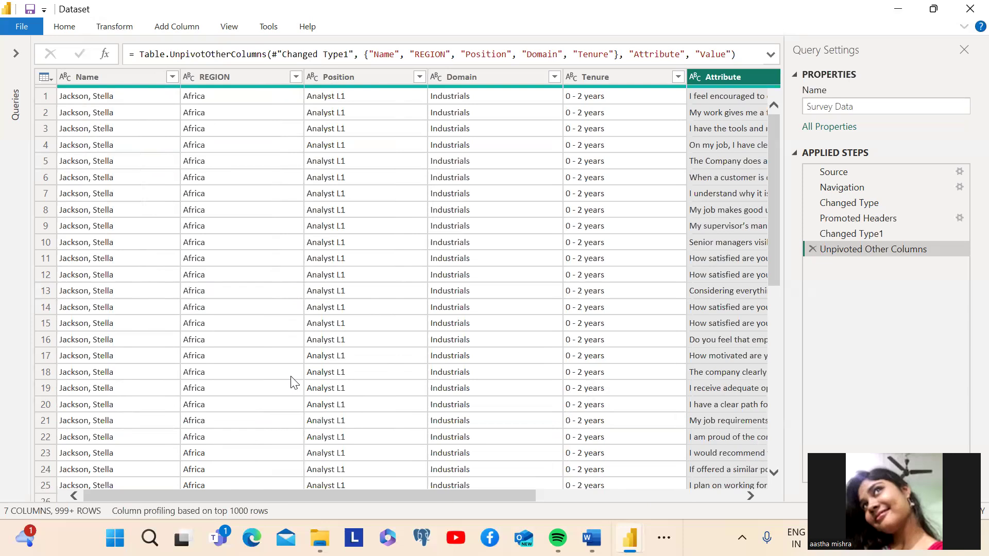
left_click_drag(172, 494, 156, 494)
left_click(61, 27)
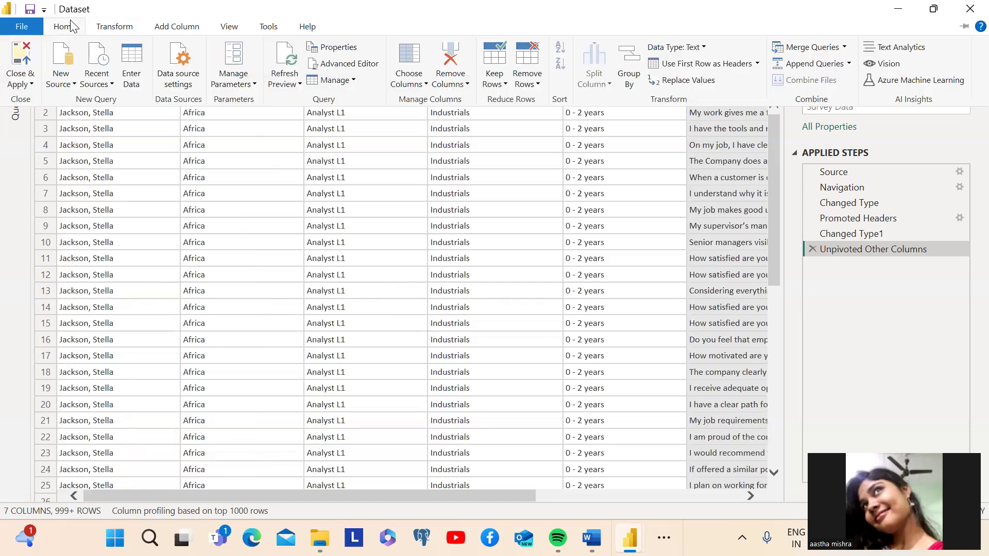
left_click(115, 27)
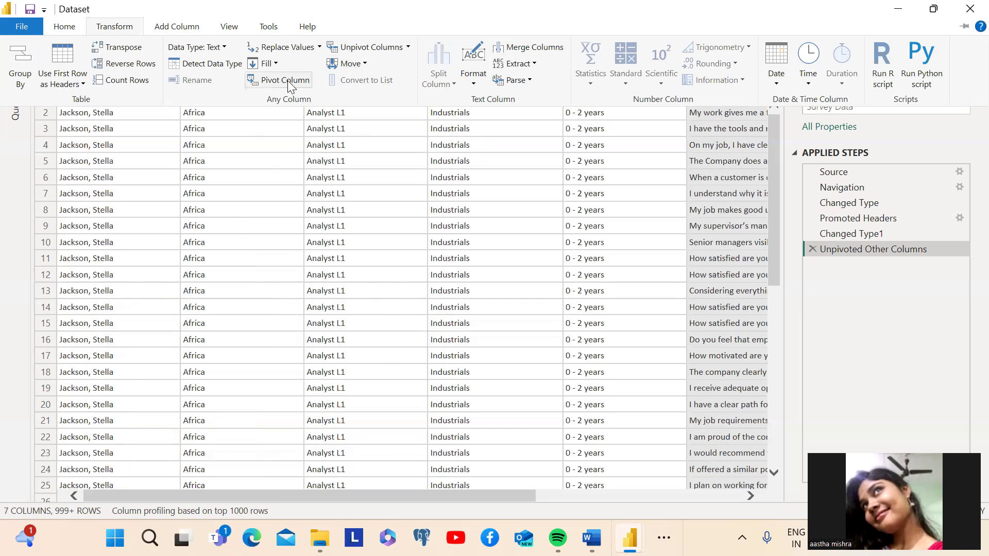
left_click(446, 495)
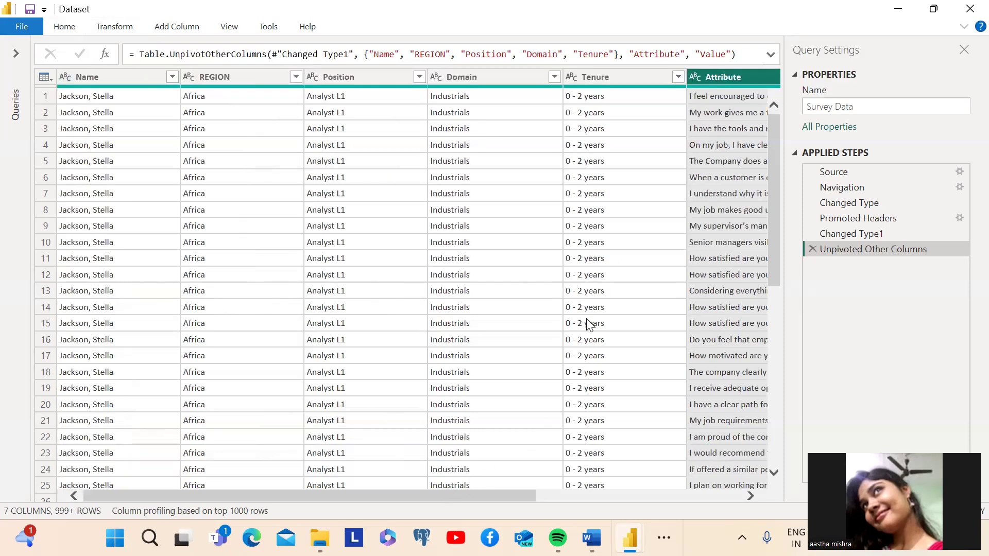
left_click_drag(395, 491, 620, 488)
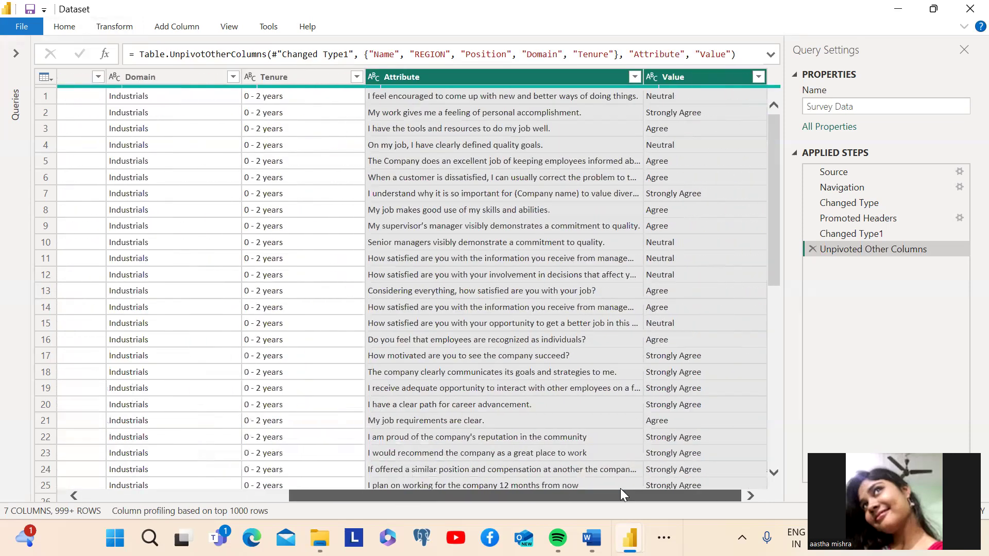
Pivot the Survey Data Attribute column using Value as the values column, and examine the resulting question columns.
left_click(115, 27)
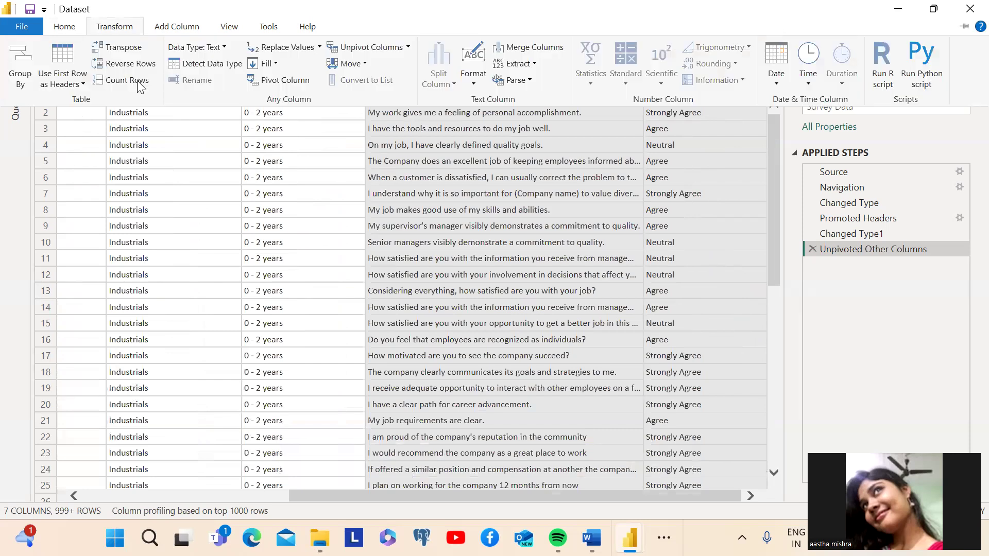
left_click(288, 80)
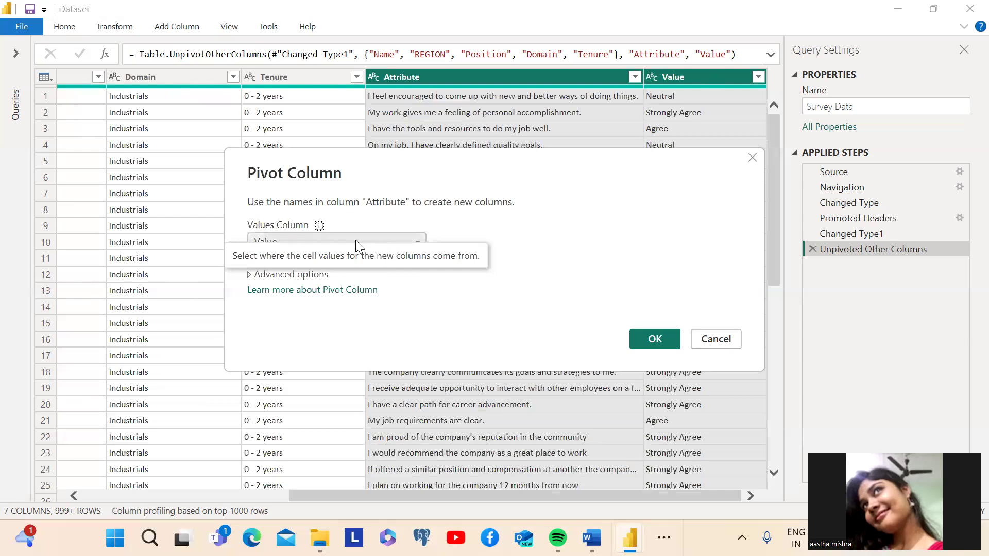
left_click(655, 339)
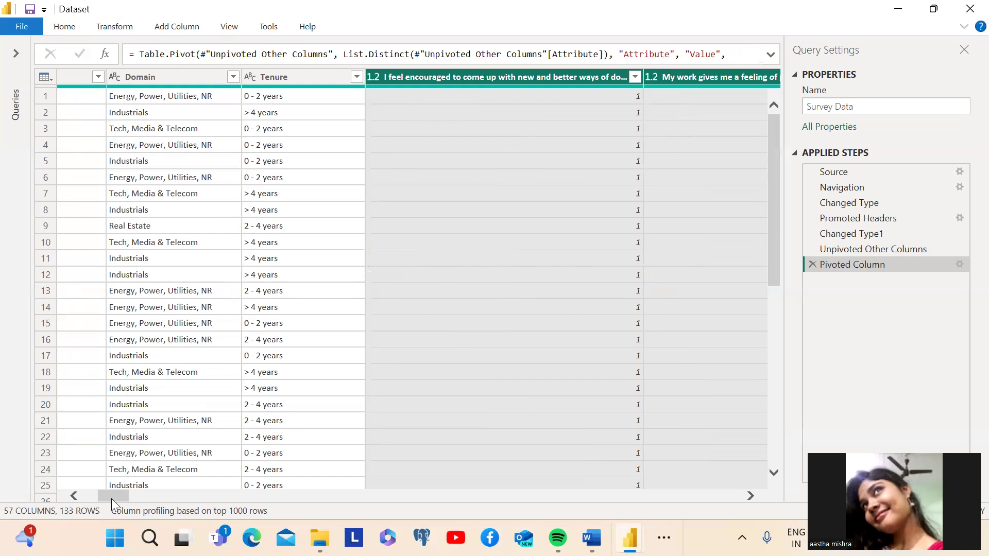
left_click_drag(112, 499, 115, 497)
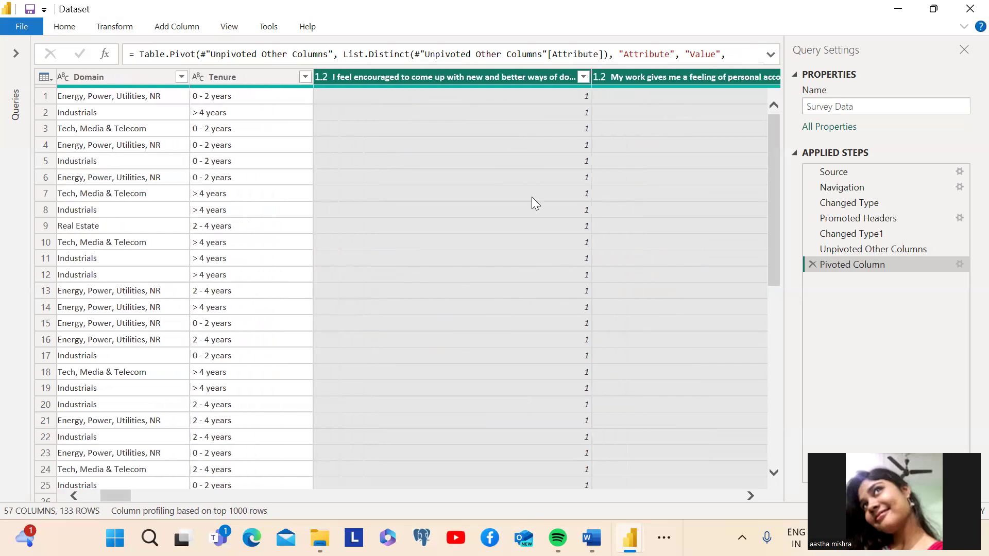
left_click(582, 78)
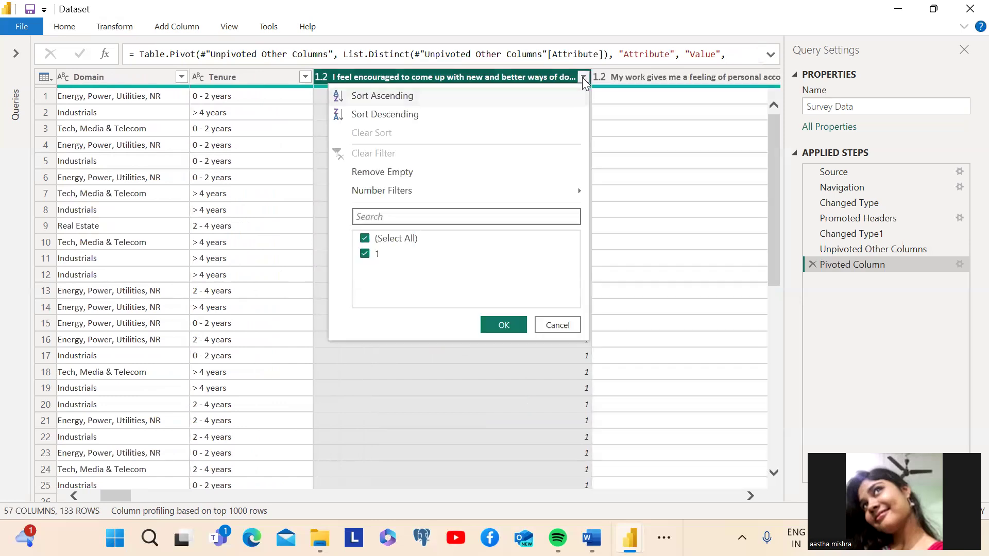
left_click(211, 452)
left_click_drag(123, 495, 74, 300)
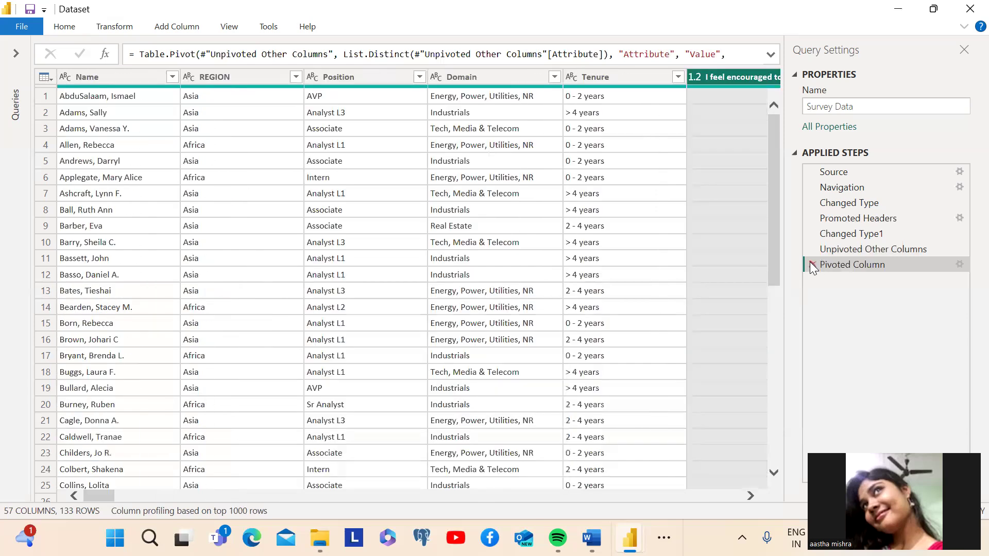
Remove the Pivoted Column and Unpivoted Other Columns steps from Survey Data, and expand the queries list.
left_click(811, 263)
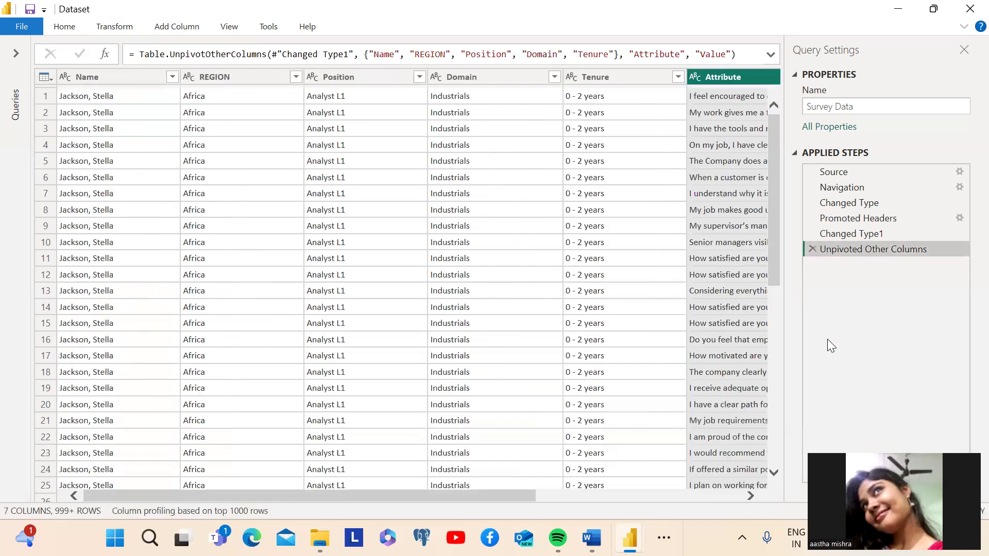
left_click(812, 248)
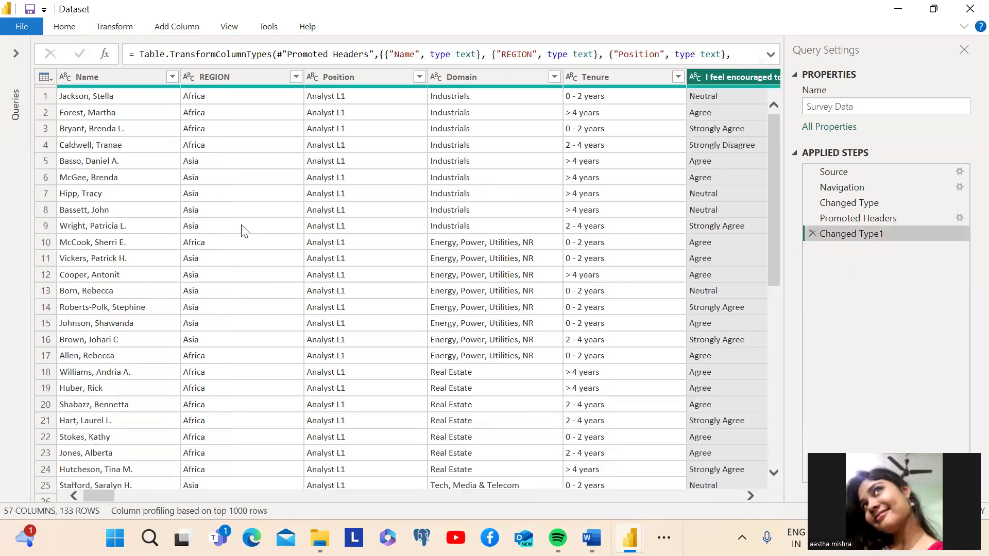
left_click(16, 52)
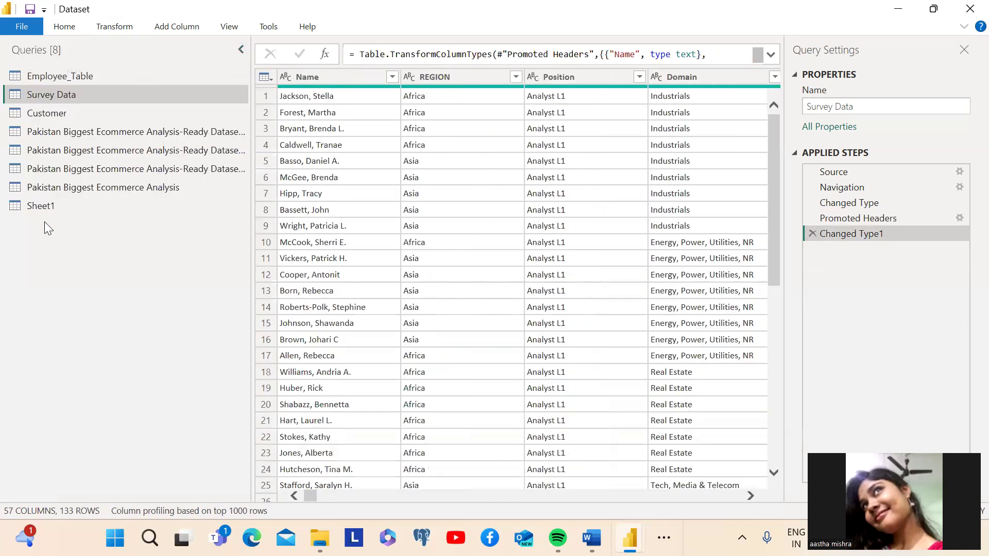
Remove the Customer query's applied steps from Added Custom back through Promoted Headers, leaving only Source and Navigation.
left_click(54, 76)
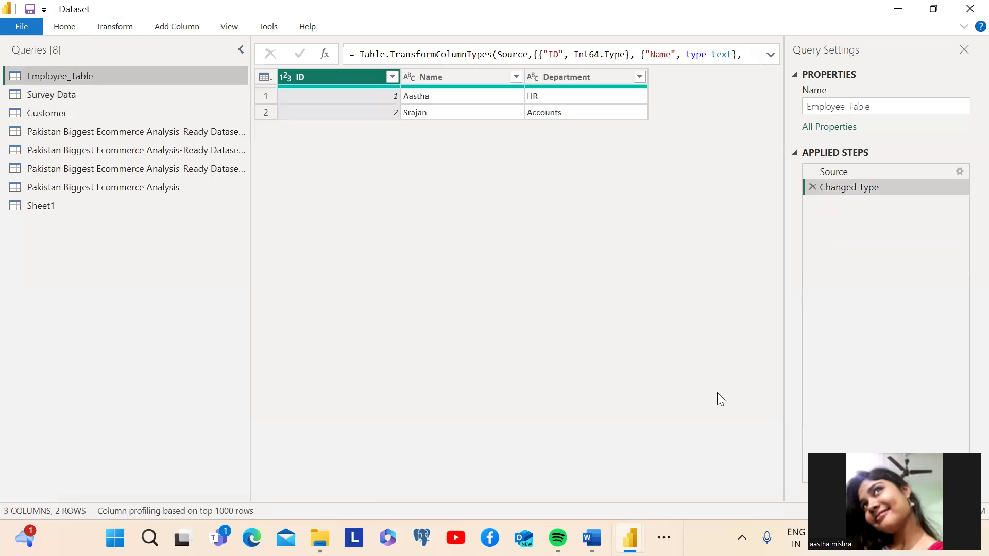
left_click(48, 114)
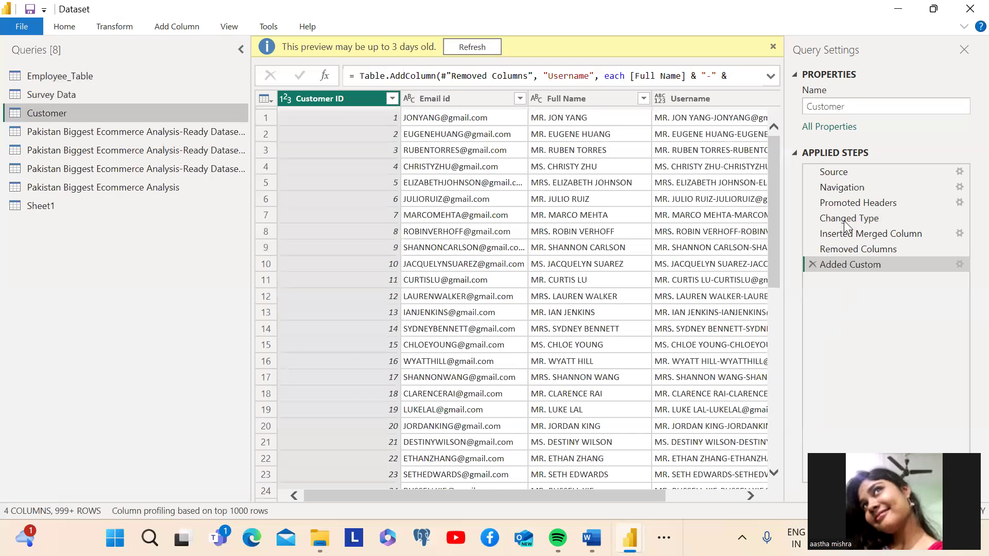
left_click(812, 264)
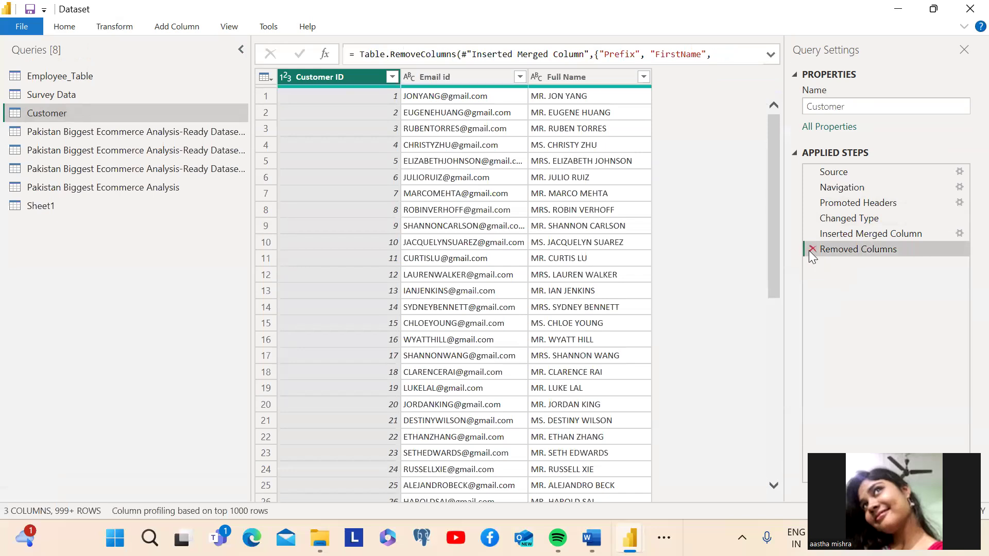
left_click(810, 249)
left_click(812, 233)
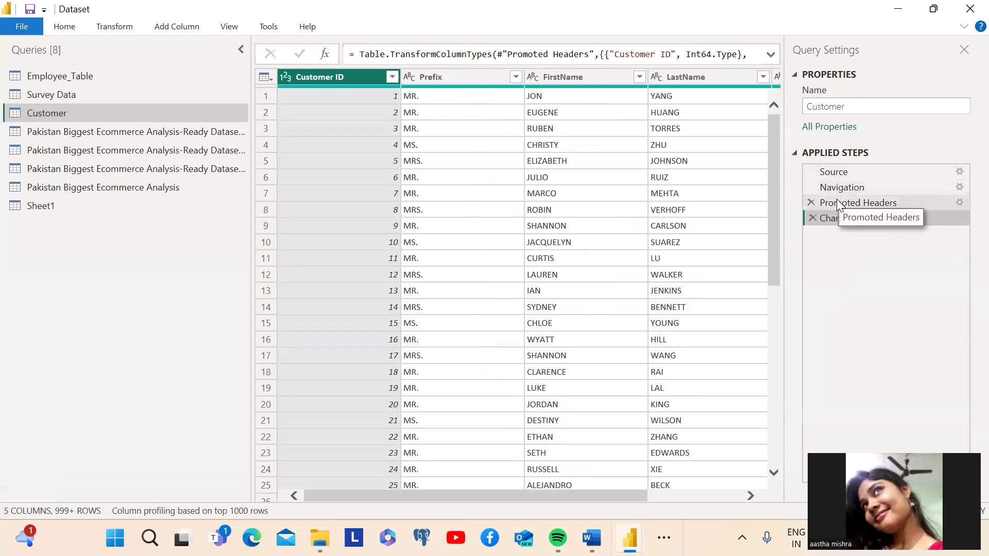
left_click(812, 218)
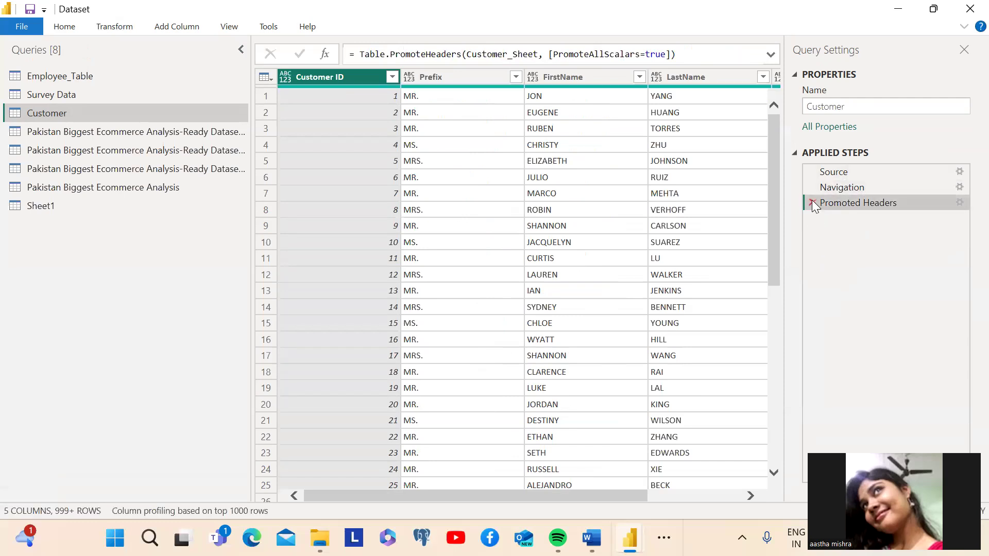
left_click(812, 203)
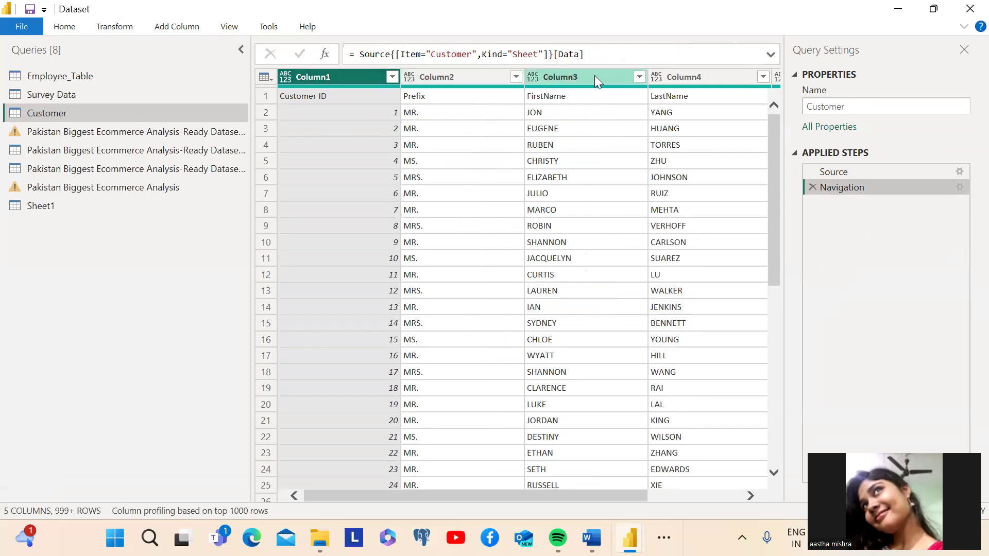
Promote the first row of the Customer table to column headers, and review the columns.
mouse_move(456, 496)
left_mouse_down()
mouse_move(604, 475)
mouse_move(626, 483)
mouse_move(397, 466)
left_mouse_up()
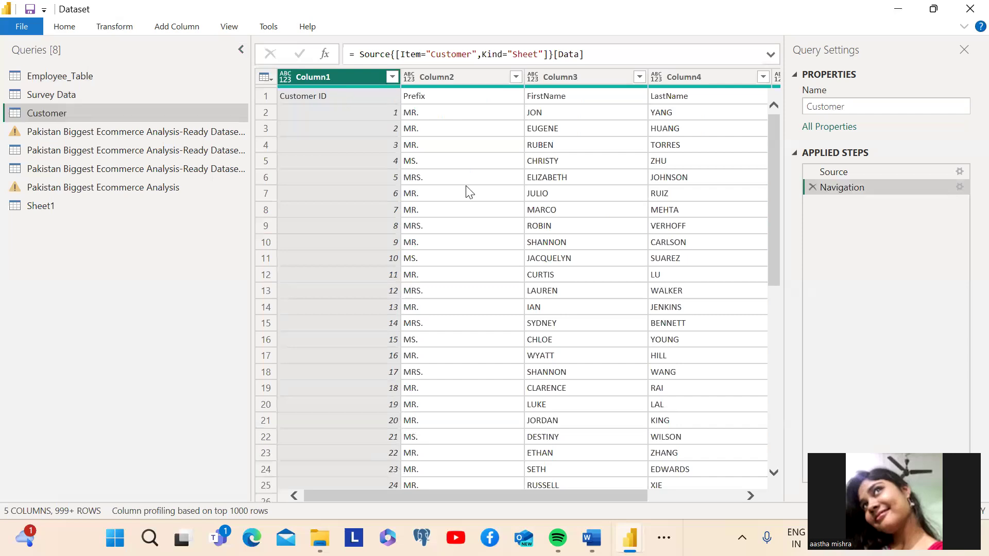
left_click(266, 96)
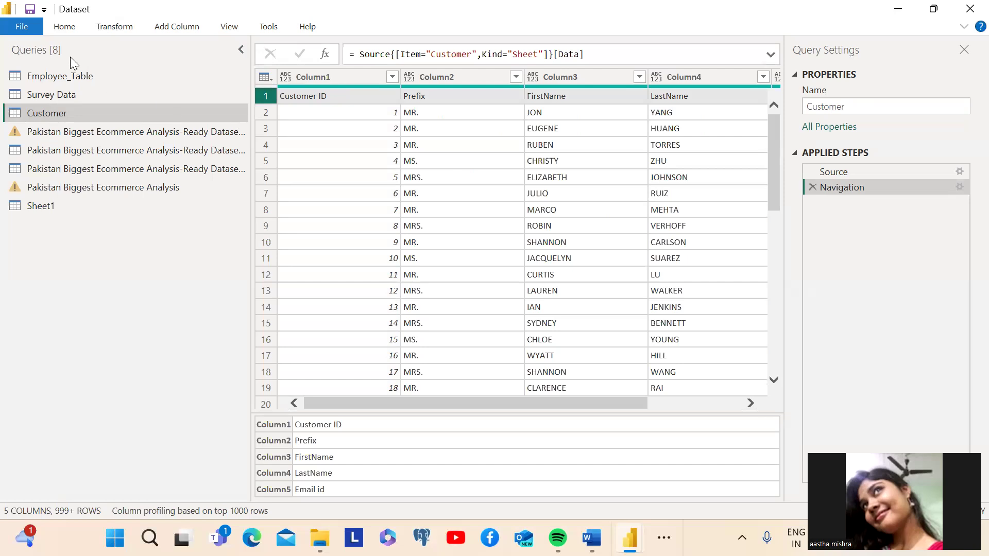
left_click(65, 26)
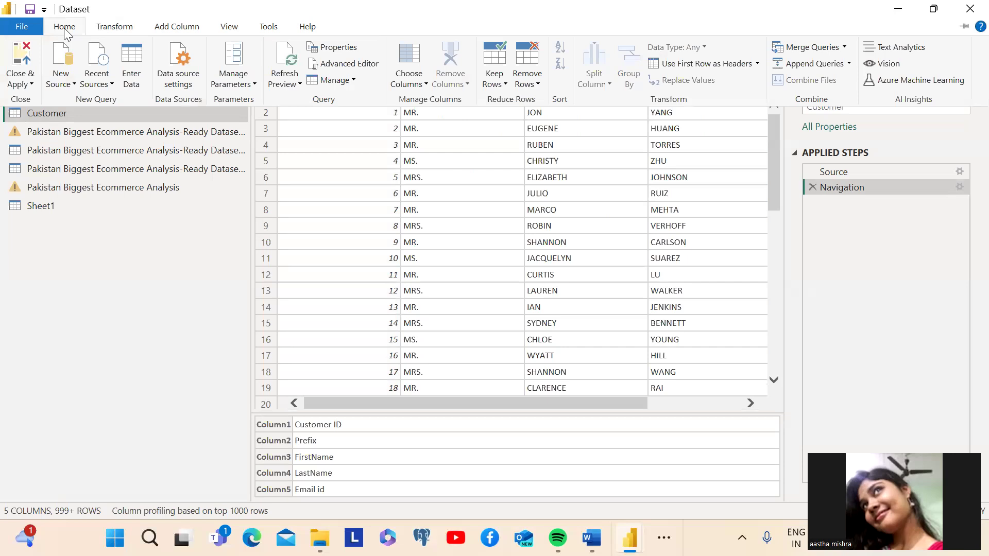
left_click(697, 64)
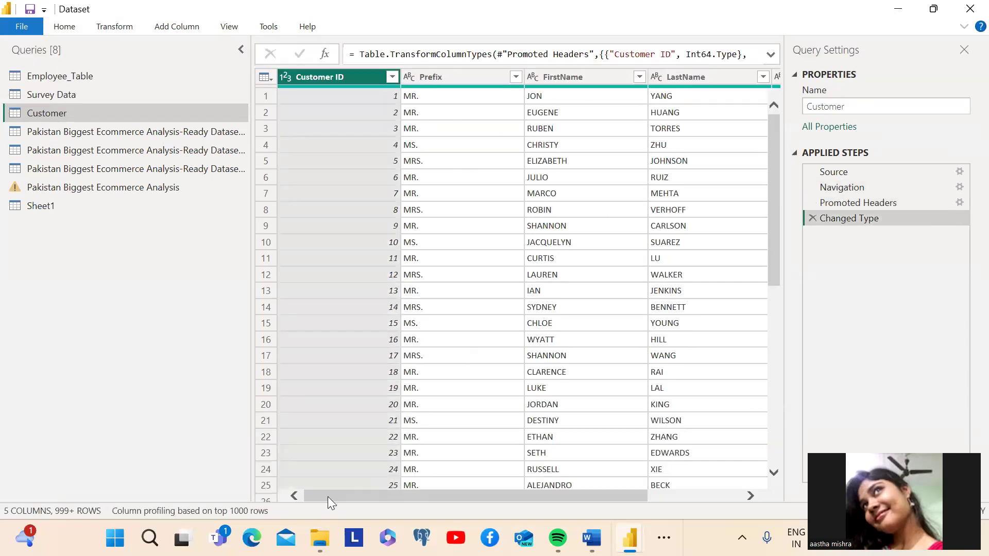
left_click_drag(318, 497, 216, 476)
mouse_move(328, 87)
left_click_drag(442, 492, 407, 488)
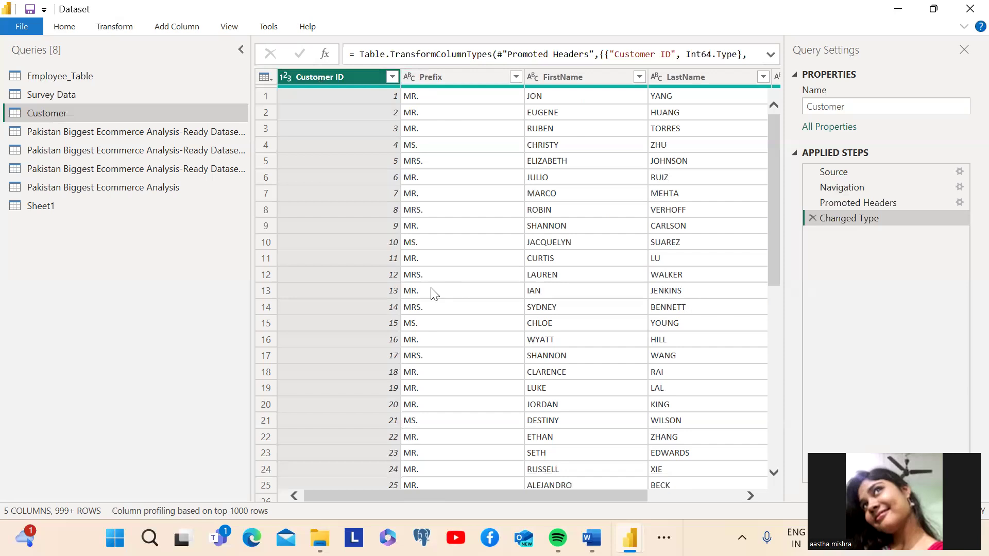